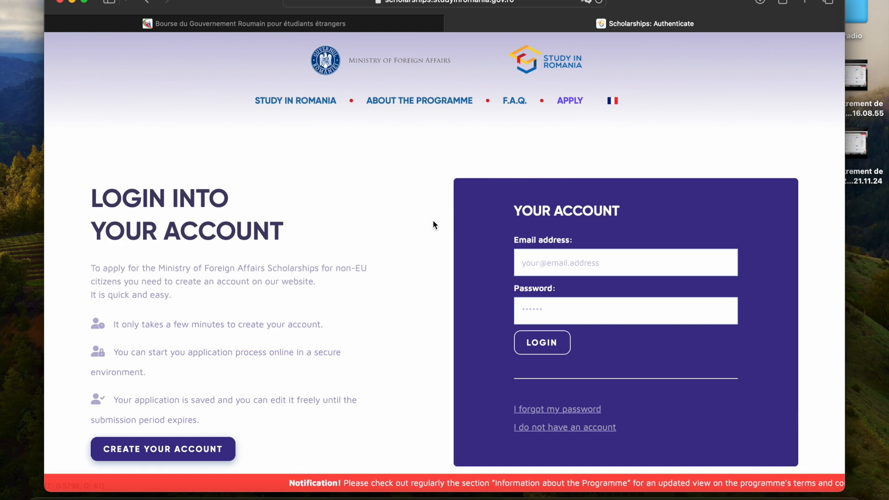
Step: Translate the scholarship portal's login page into French
scroll(433, 220, "down", 3)
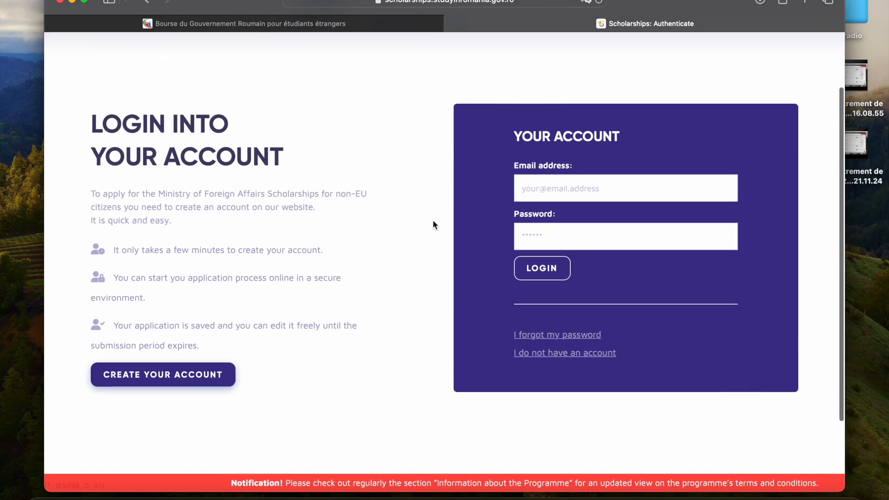
scroll(432, 225, "down", 2)
scroll(432, 224, "up", 3)
scroll(433, 225, "up", 2)
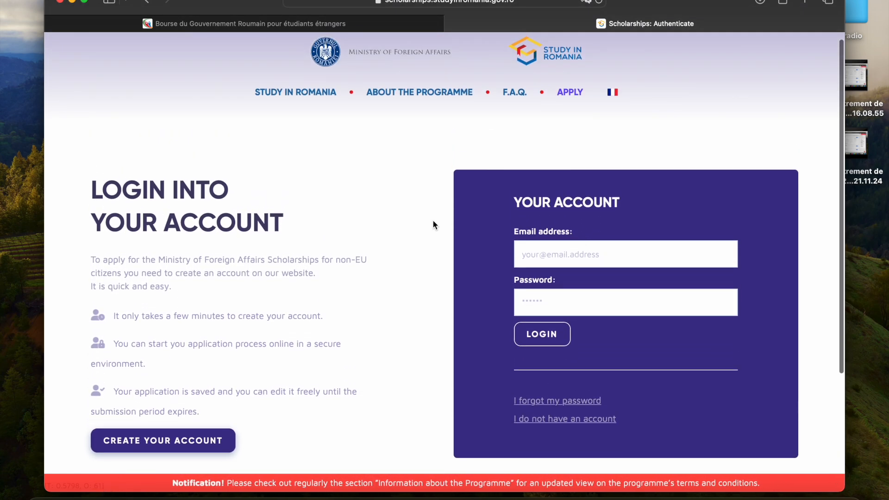
left_click(592, 3)
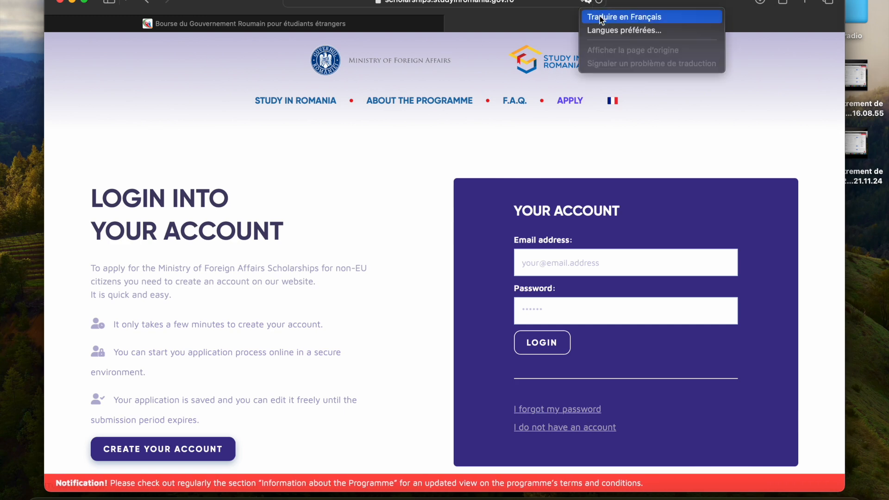
left_click(599, 17)
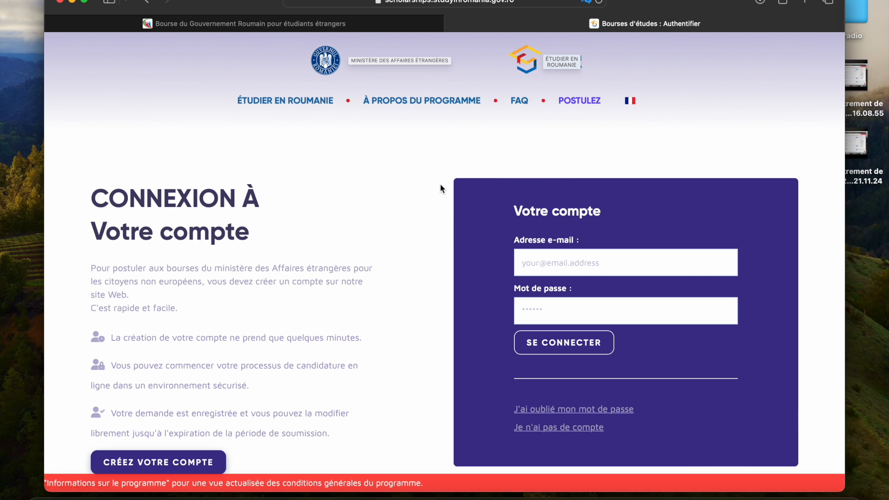
Step: Open the form for creating a new account from the login page
scroll(440, 187, "down", 2)
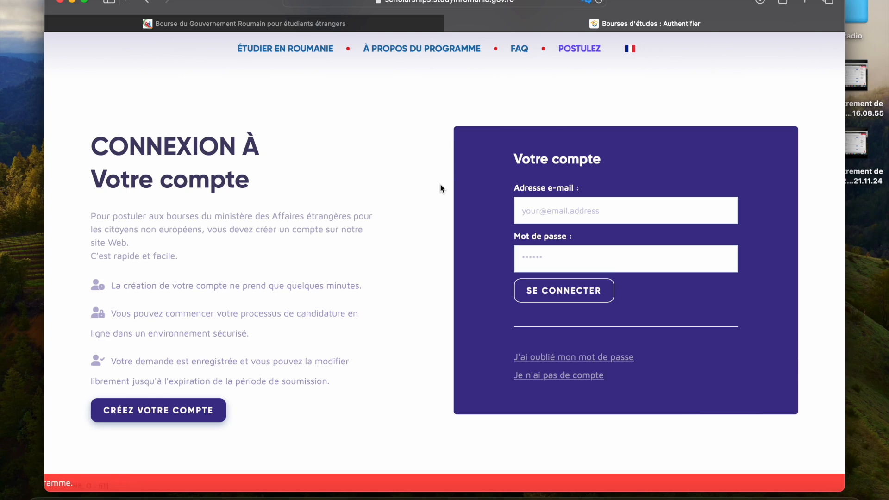
left_click(579, 204)
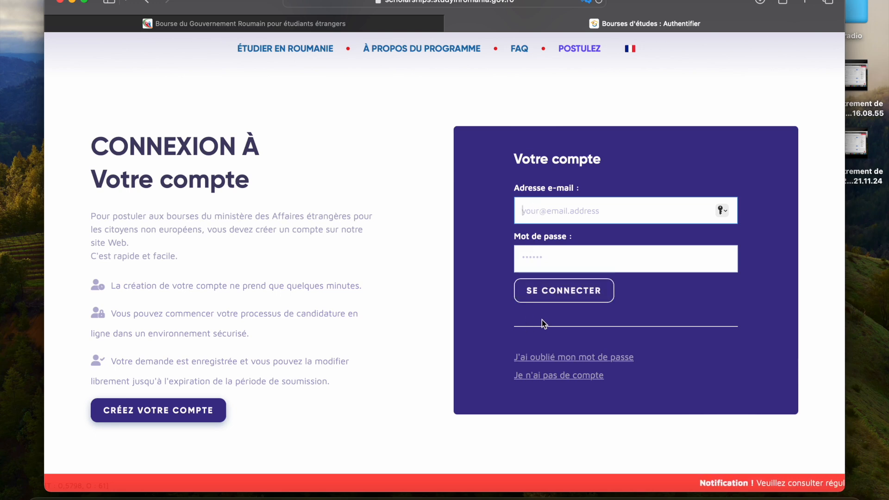
left_click(125, 411)
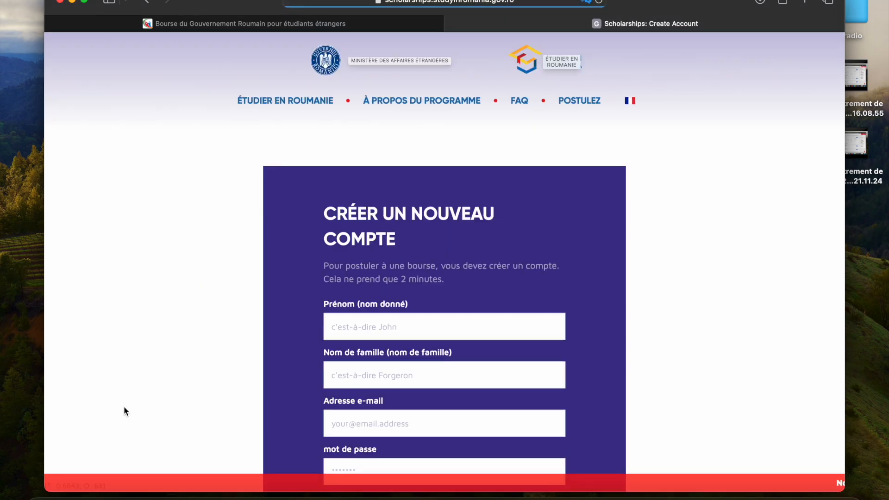
Step: Fill in the applicant's first name and family name in the new account form
scroll(123, 412, "down", 3)
scroll(124, 410, "down", 4)
scroll(125, 410, "up", 1)
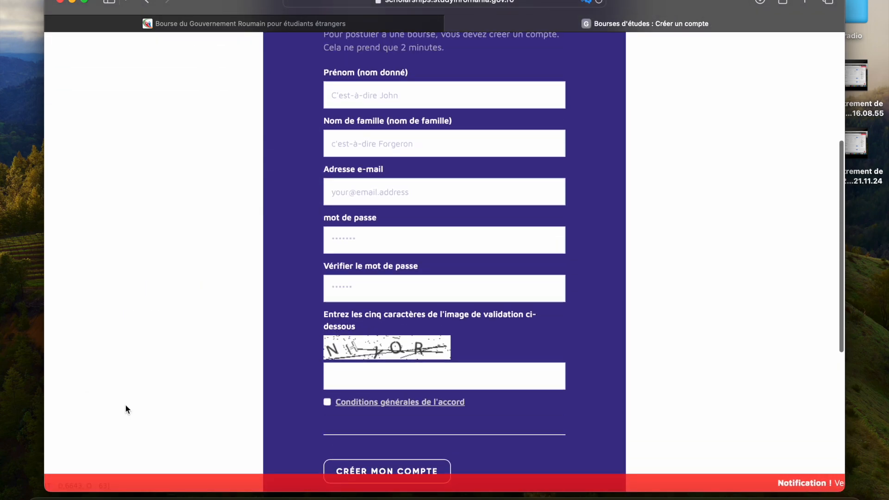
scroll(301, 157, "up", 1)
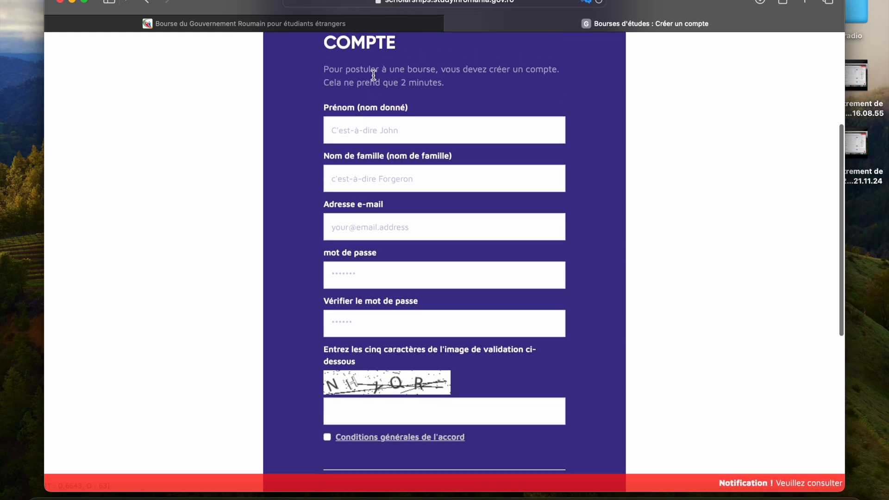
left_click(364, 137)
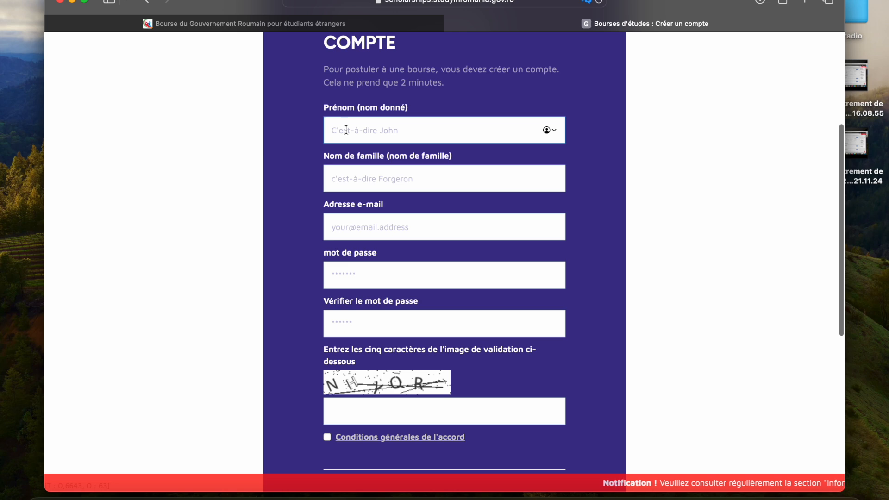
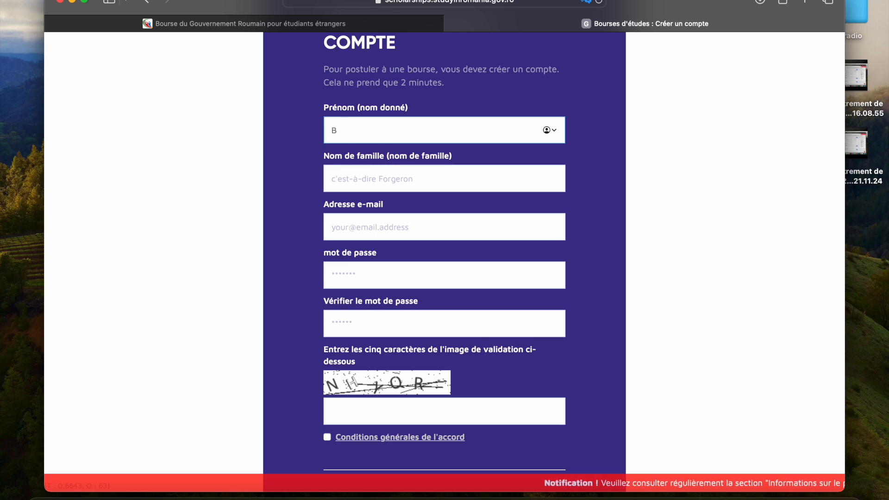
left_click(328, 172)
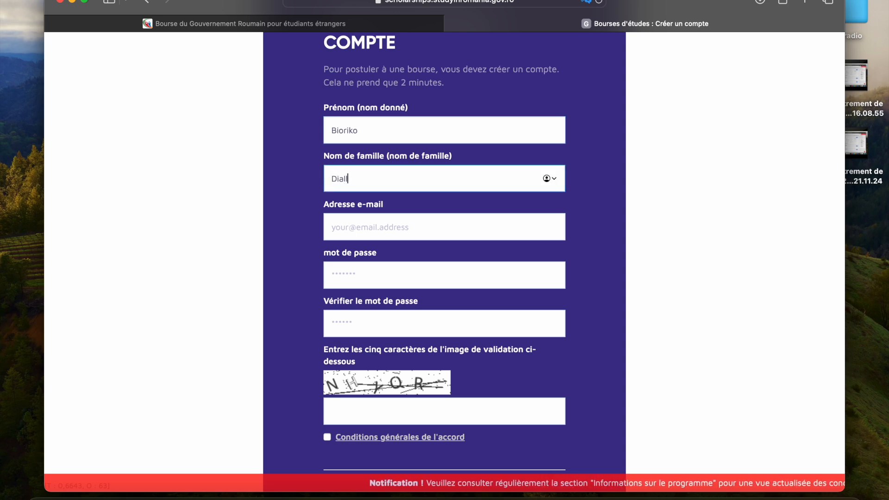
Step: Enter the first character of the validation image and accept the general terms of the agreement
left_click(342, 227)
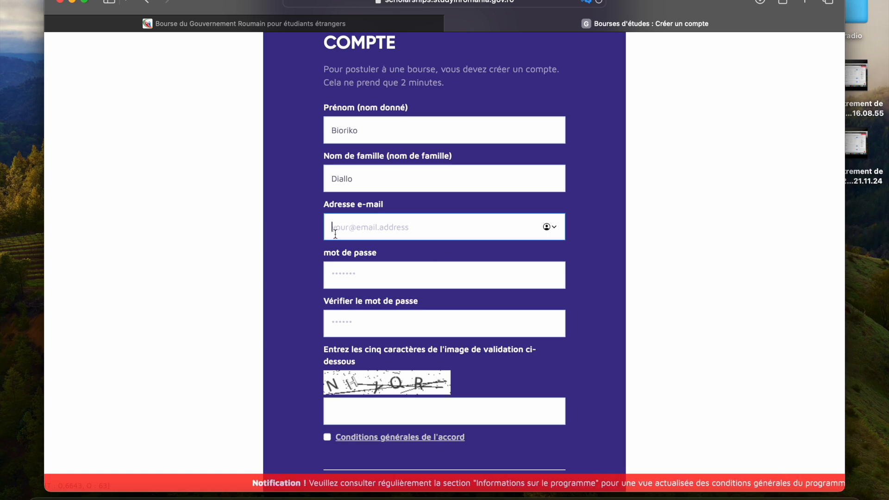
left_click(337, 276)
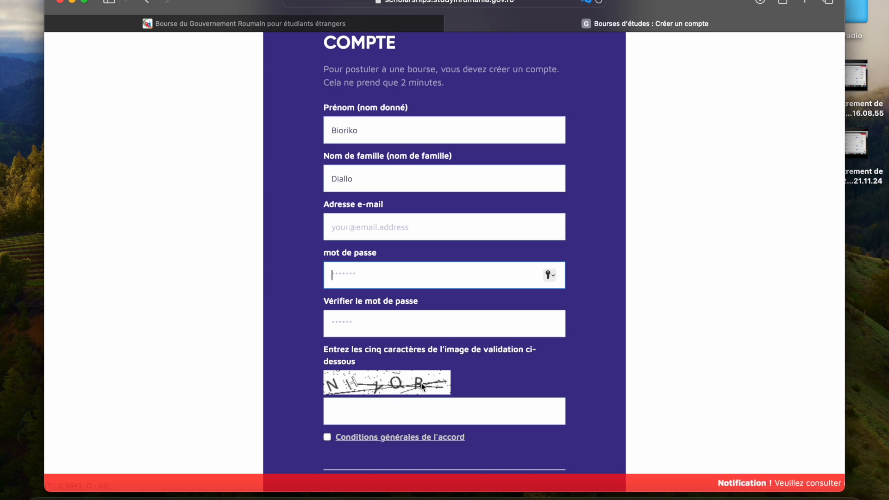
left_click(401, 415)
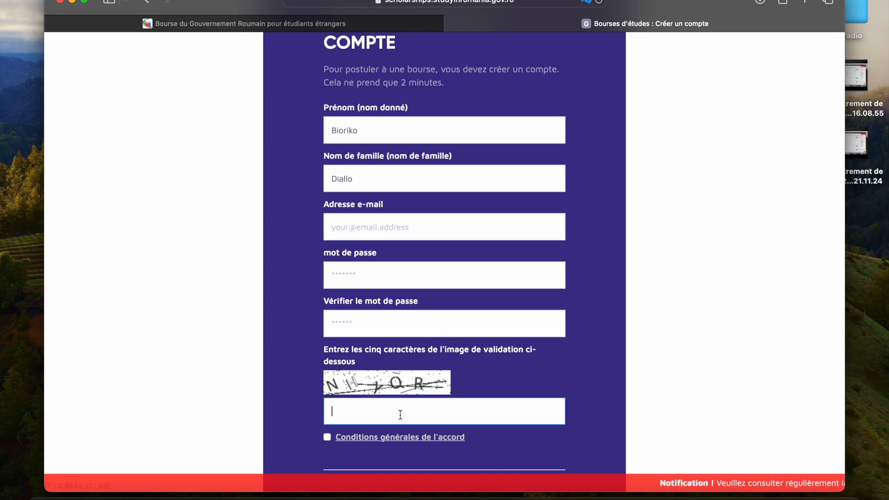
type("NN")
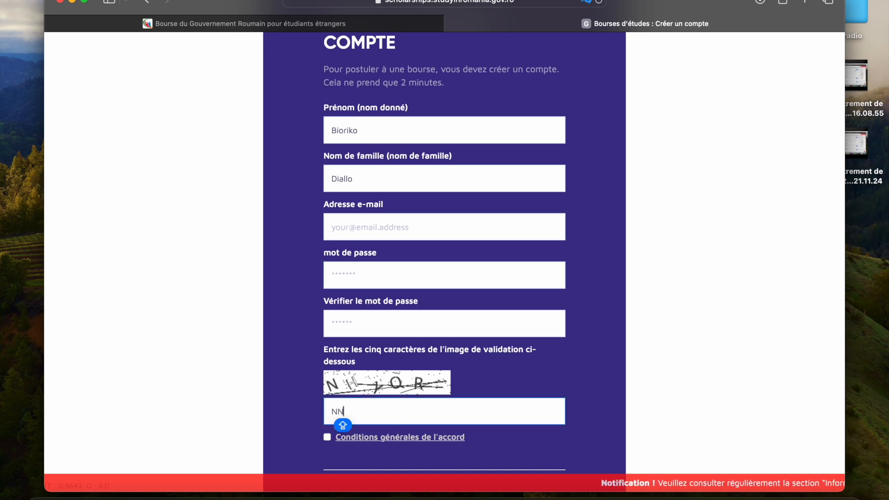
key("BackSpace")
left_click(329, 441)
Step: Review the account form down to the notice about the e-mailed activation code, and close its tab
scroll(329, 440, "down", 3)
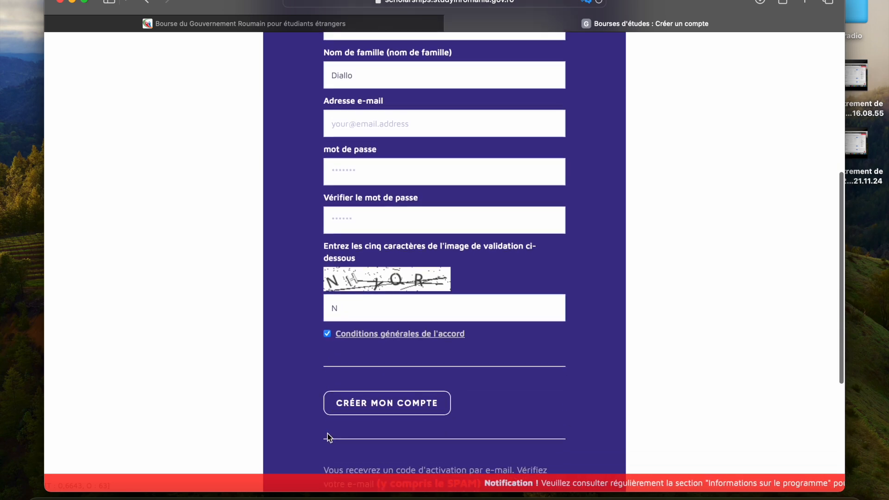
scroll(327, 433, "down", 2)
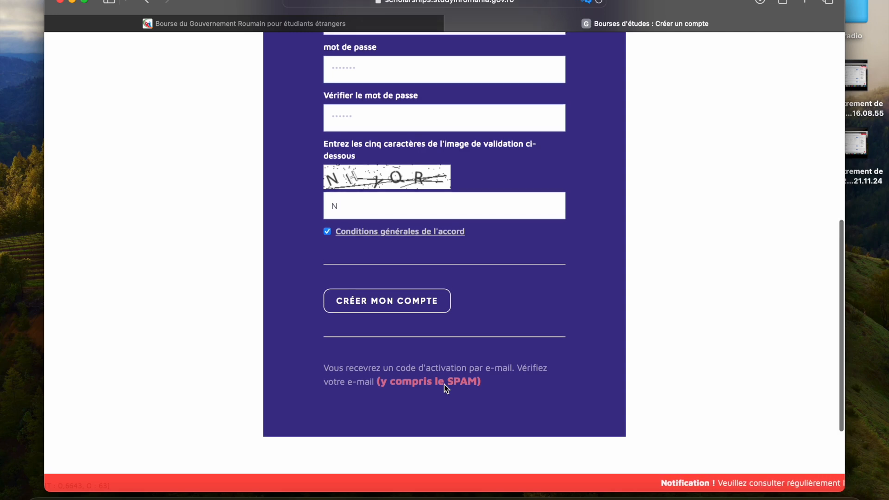
scroll(444, 385, "up", 10)
scroll(444, 384, "down", 10)
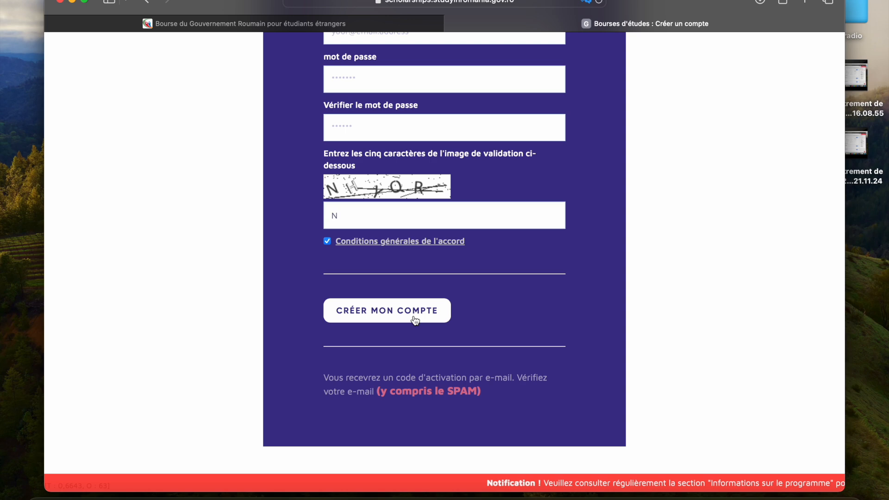
scroll(415, 320, "up", 12)
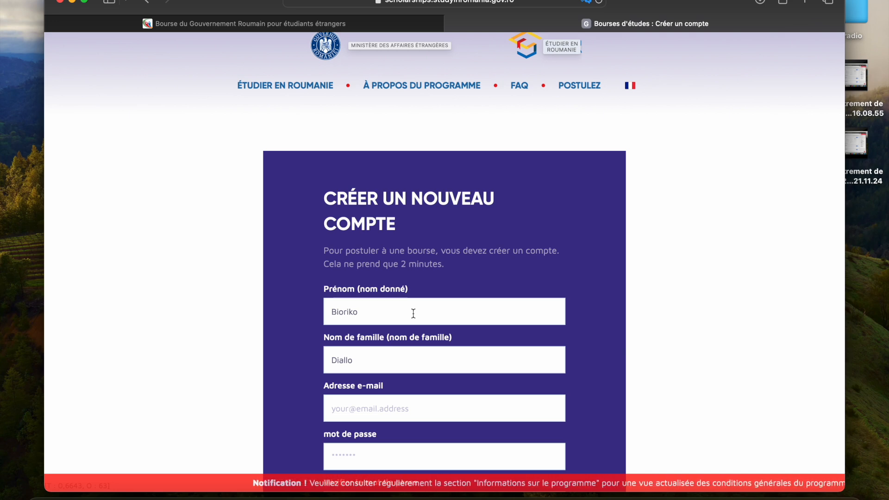
scroll(414, 313, "down", 6)
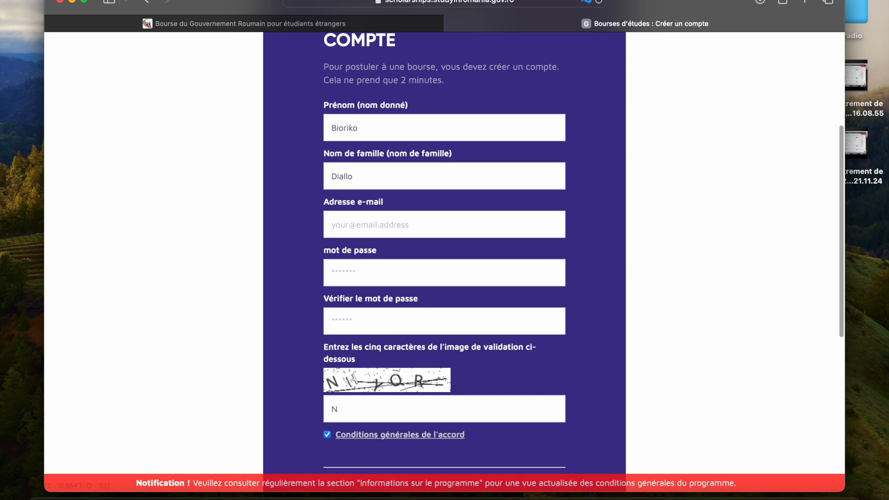
key("super+w")
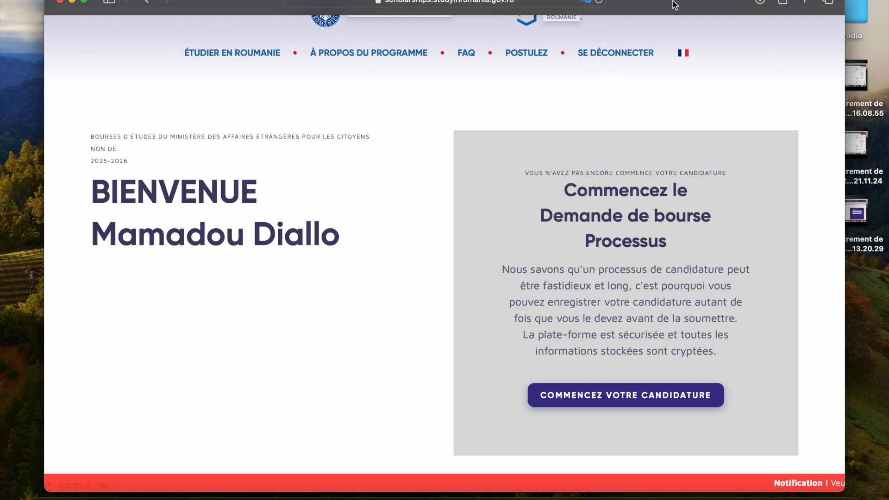
Step: Review the stages of the application process on the welcome page and start the scholarship application
scroll(606, 206, "down", 5)
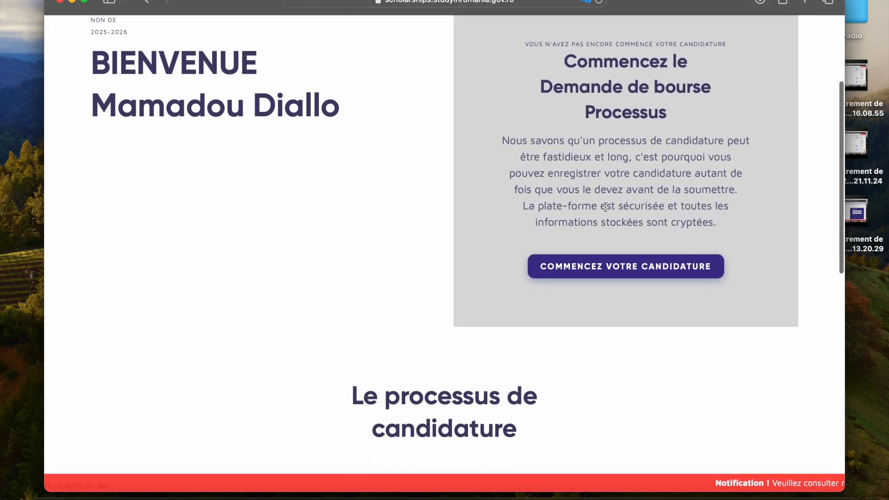
scroll(606, 206, "down", 10)
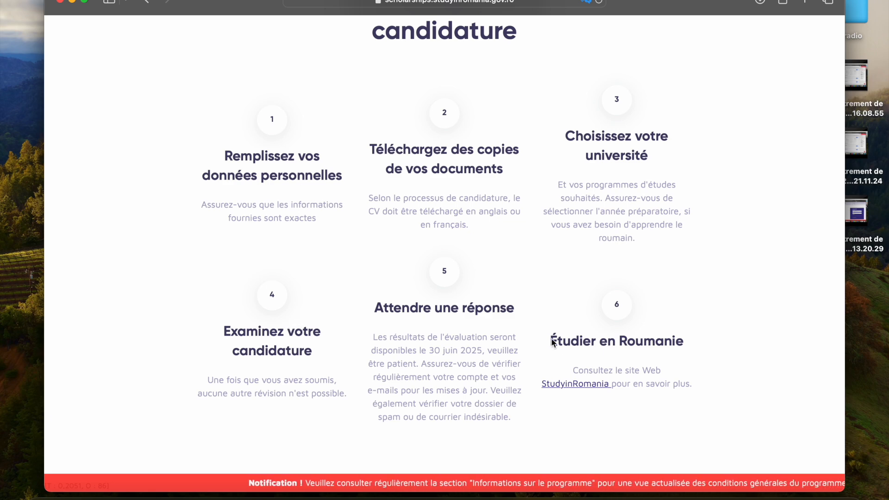
scroll(620, 274, "up", 5)
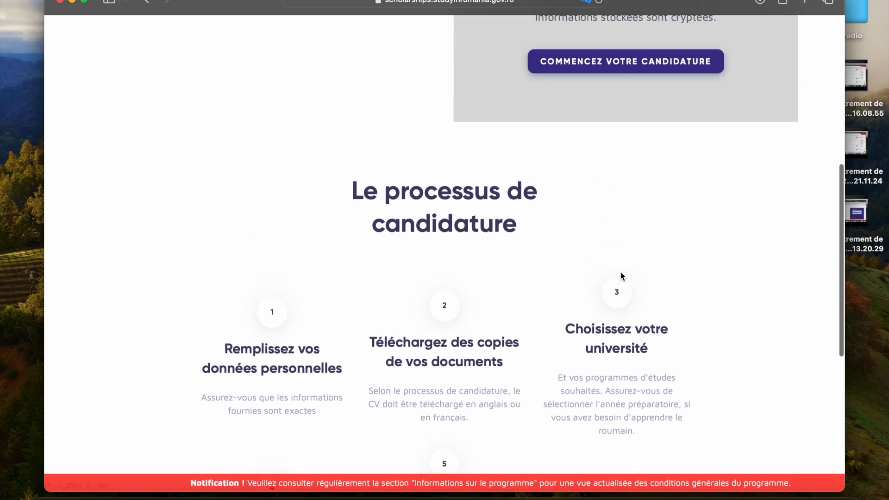
scroll(621, 275, "up", 5)
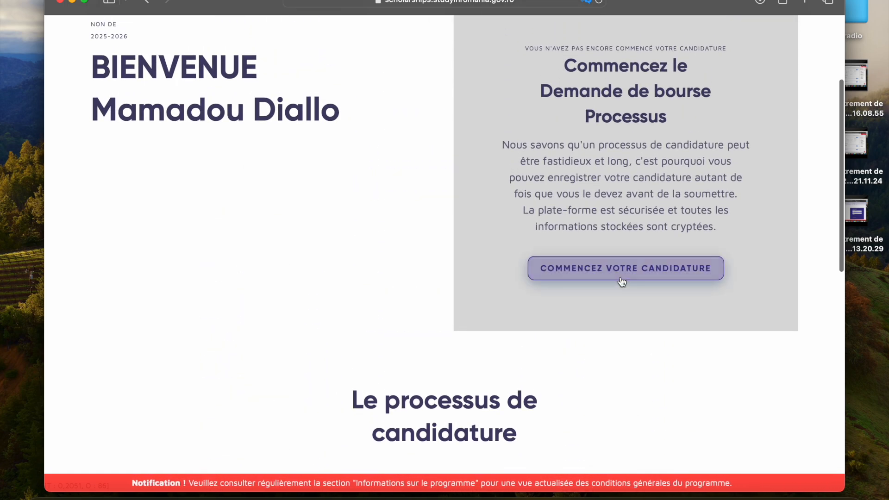
left_click(623, 272)
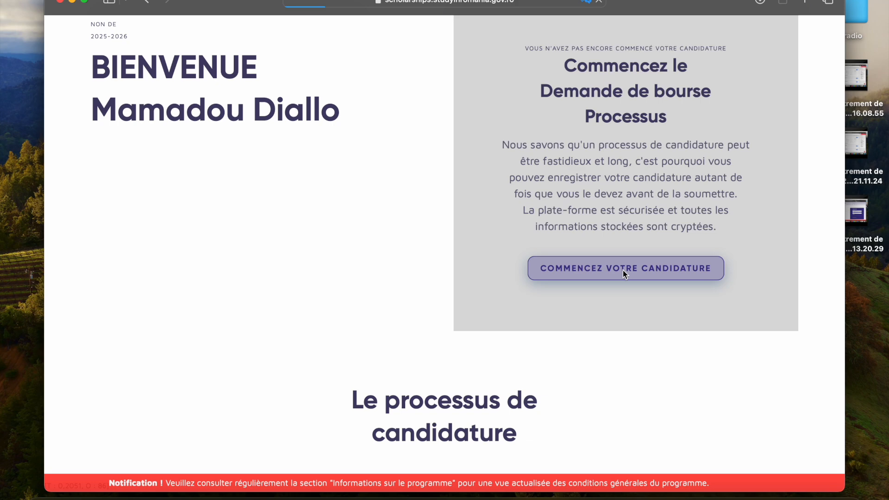
Step: Declare not being an EU citizen, not of Romanian origin, without protection in Romania, and not a stateless resident in the eligibility checklist
scroll(623, 272, "down", 4)
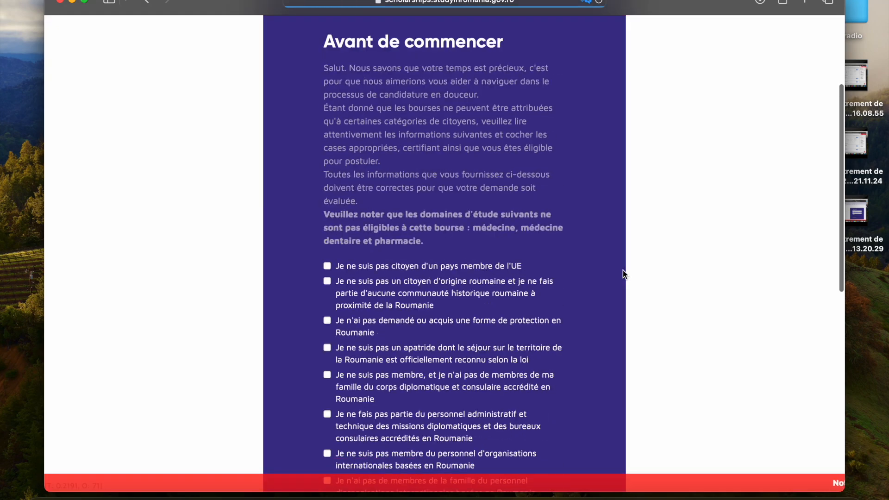
scroll(623, 270, "up", 2)
scroll(624, 270, "down", 3)
scroll(623, 270, "down", 3)
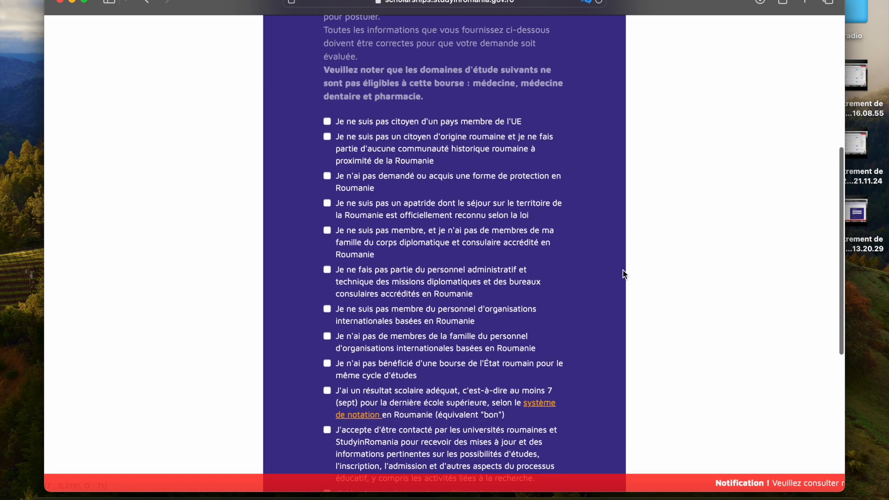
scroll(624, 271, "down", 5)
scroll(623, 270, "down", 1)
scroll(623, 270, "up", 3)
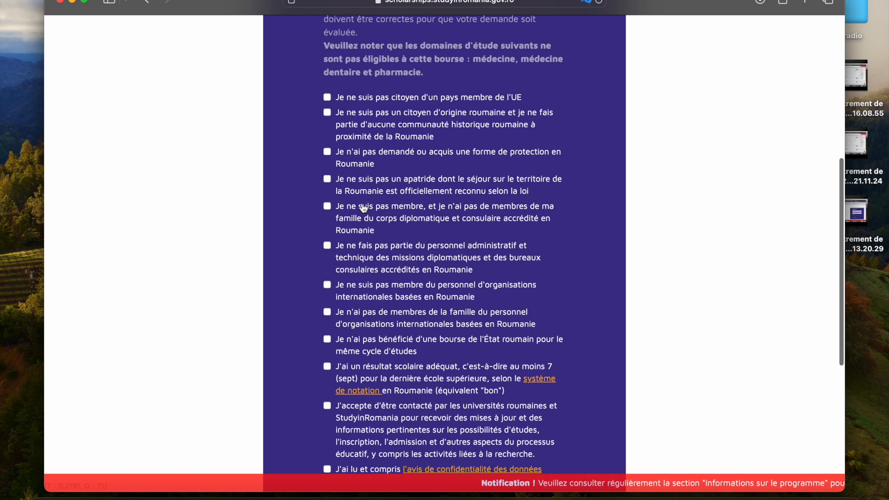
left_click(328, 96)
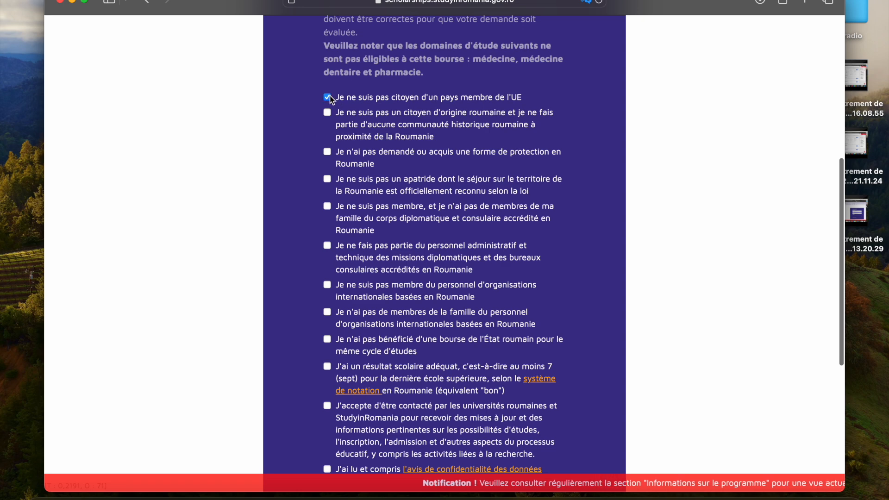
left_click(327, 112)
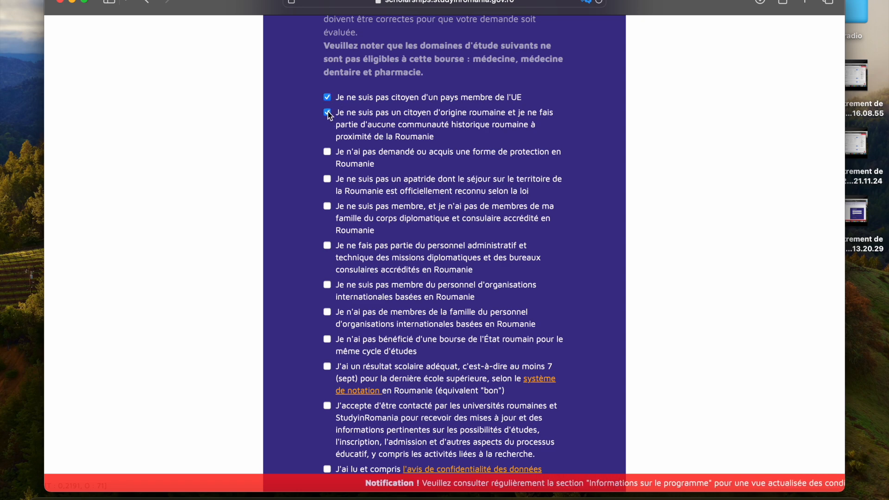
left_click(327, 151)
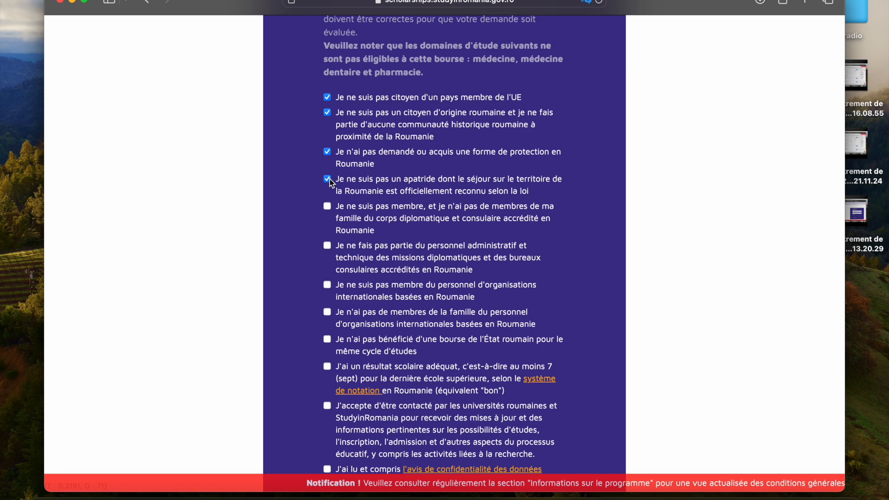
Step: Tick the eligibility statements ruling out diplomatic corps membership, administrative or technical mission staff, and international organisation staff in Romania
scroll(330, 179, "down", 1)
left_click_drag(326, 166, 326, 171)
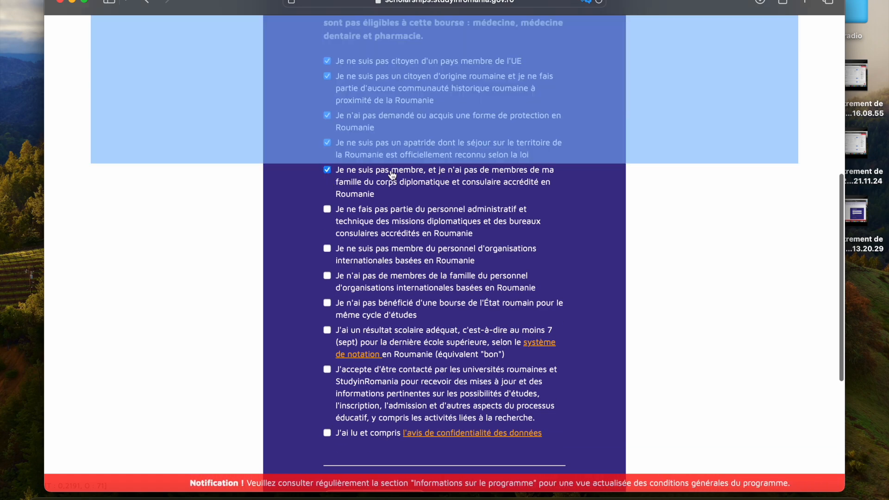
left_click(613, 168)
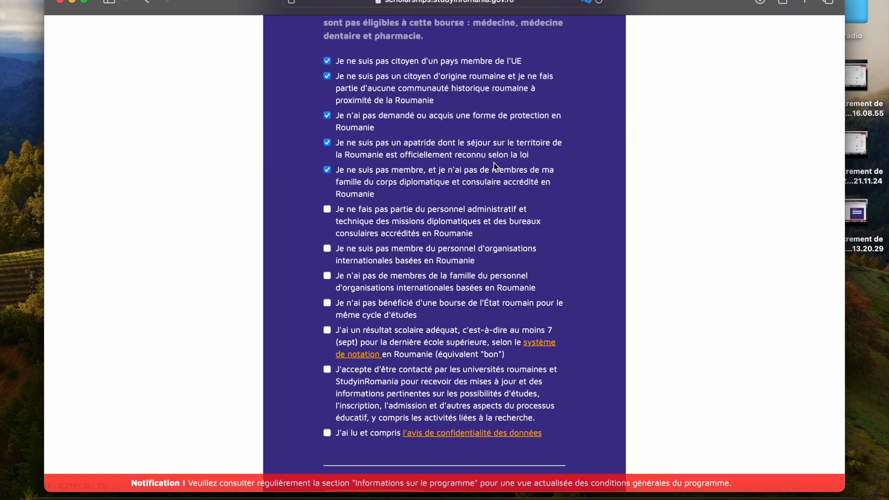
left_click(326, 209)
left_click(327, 248)
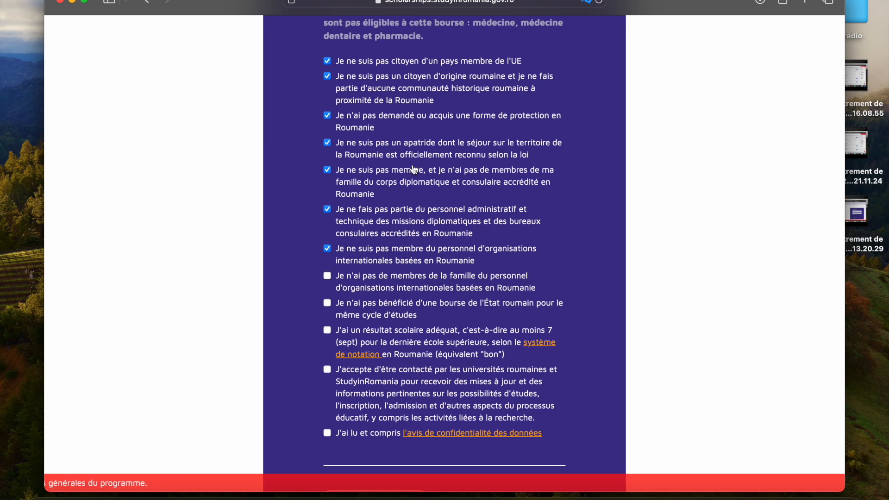
Step: Confirm having no family among international organisation staff and no previous Romanian state scholarship for the same study cycle
scroll(414, 170, "down", 2)
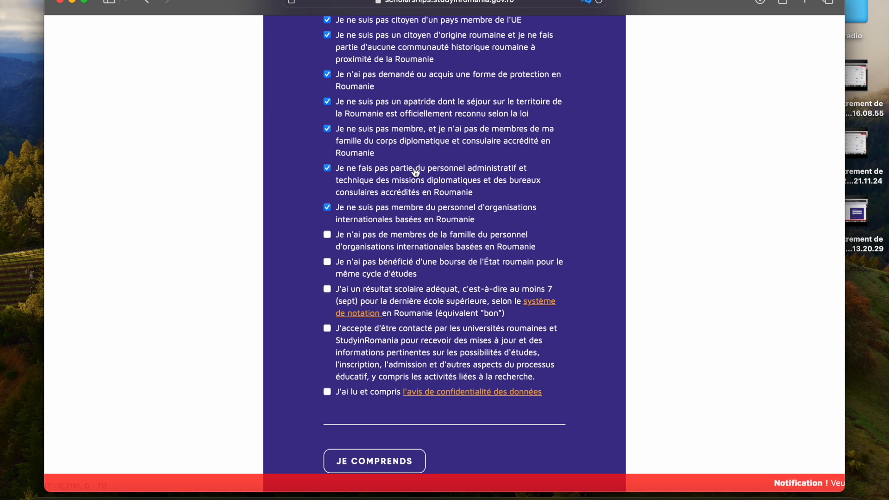
scroll(415, 172, "down", 2)
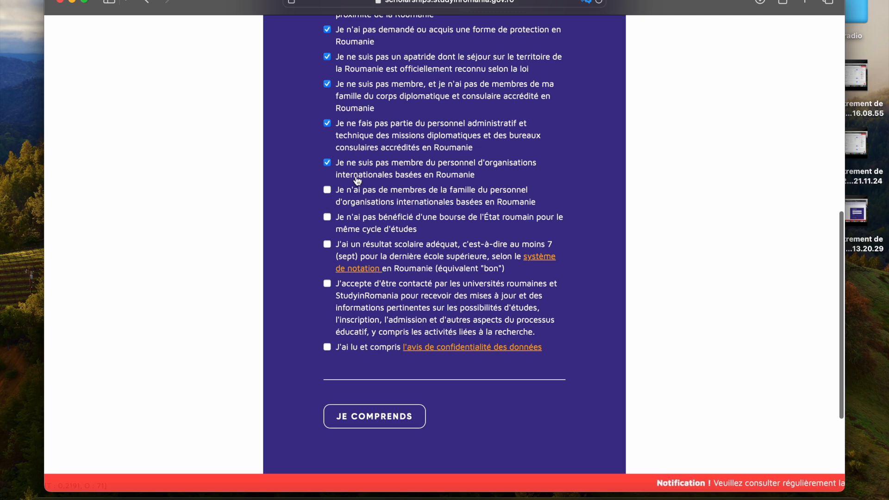
scroll(357, 181, "down", 1)
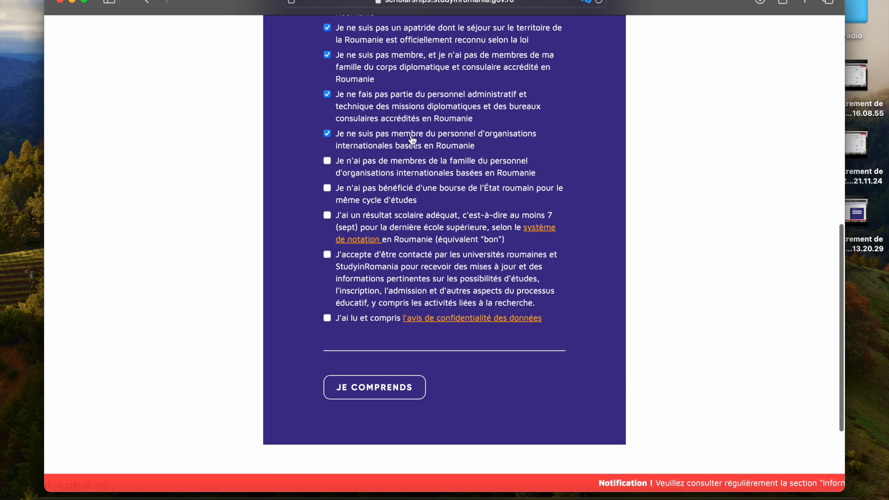
left_click(328, 161)
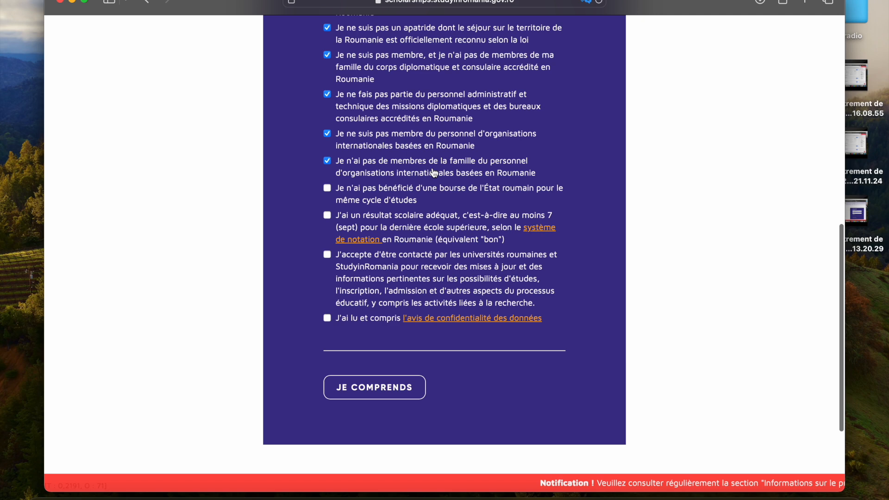
left_click(338, 192)
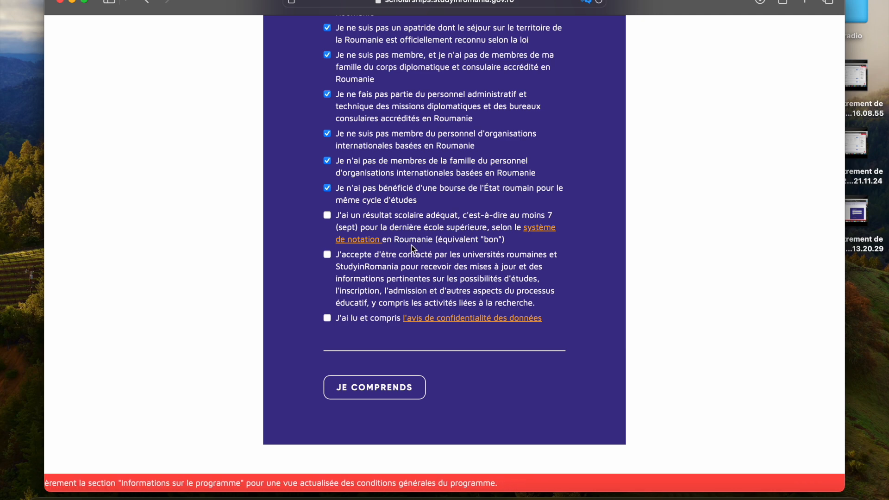
Step: Tick the minimum grade of 7, university contact consent and data privacy statements, and confirm the eligibility conditions
left_click(330, 217)
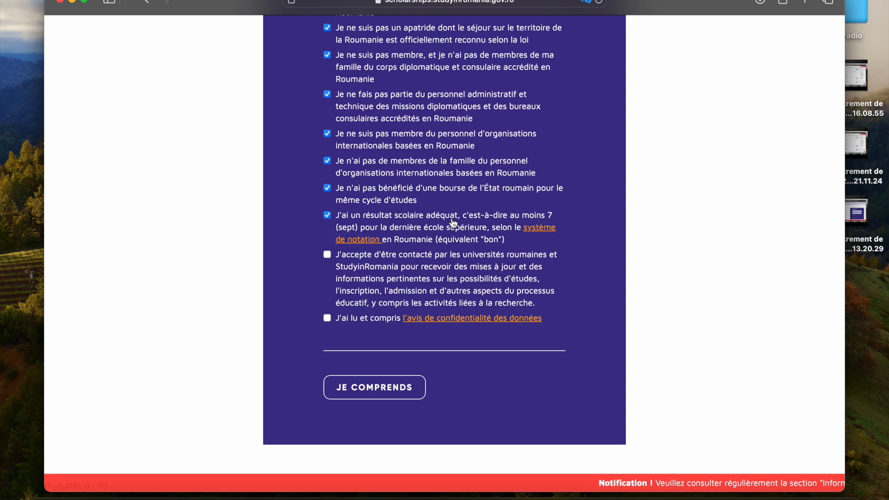
left_click(331, 255)
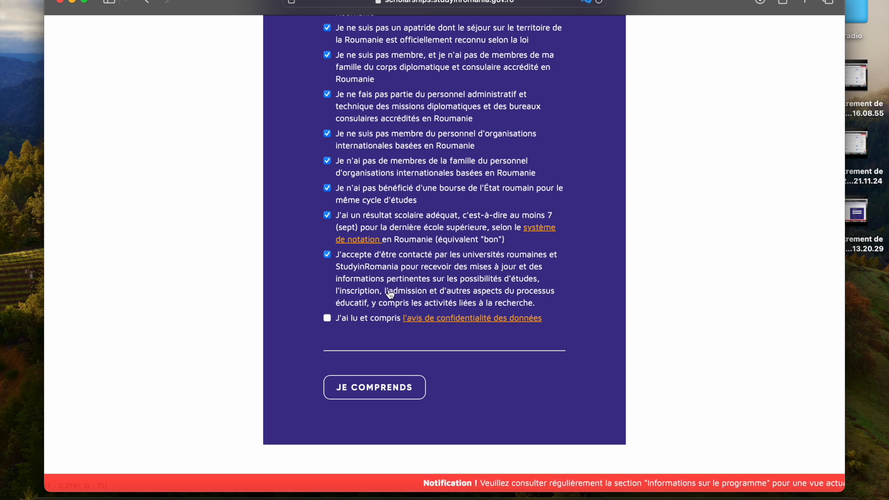
left_click(327, 318)
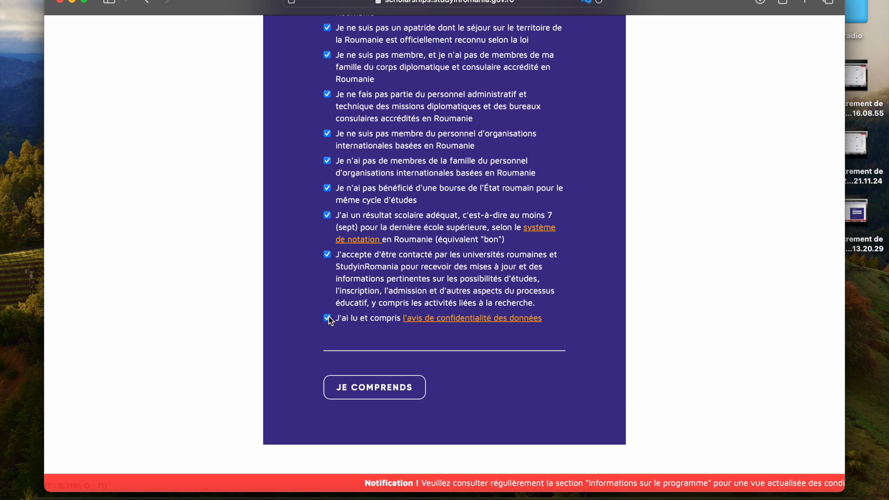
scroll(420, 283, "down", 2)
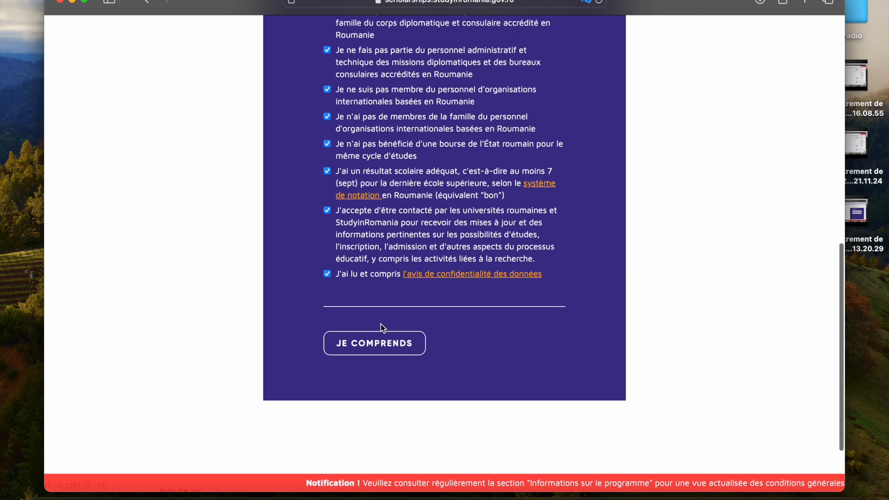
left_click(375, 343)
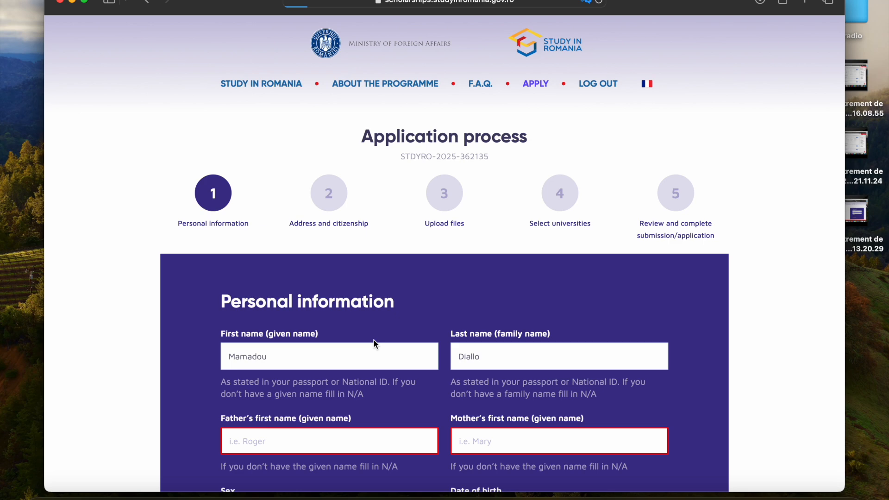
Step: Enter the father's and mother's first names in the personal information form
scroll(373, 340, "down", 15)
scroll(374, 340, "up", 2)
scroll(374, 340, "up", 6)
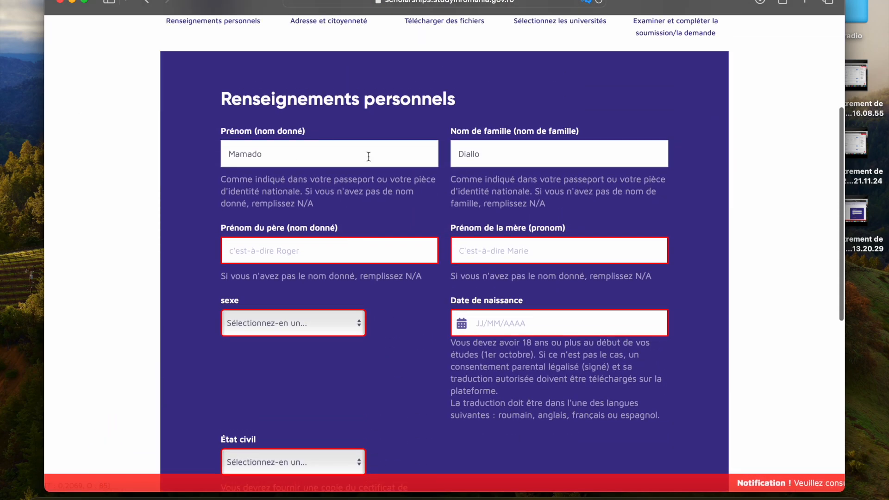
left_click(323, 251)
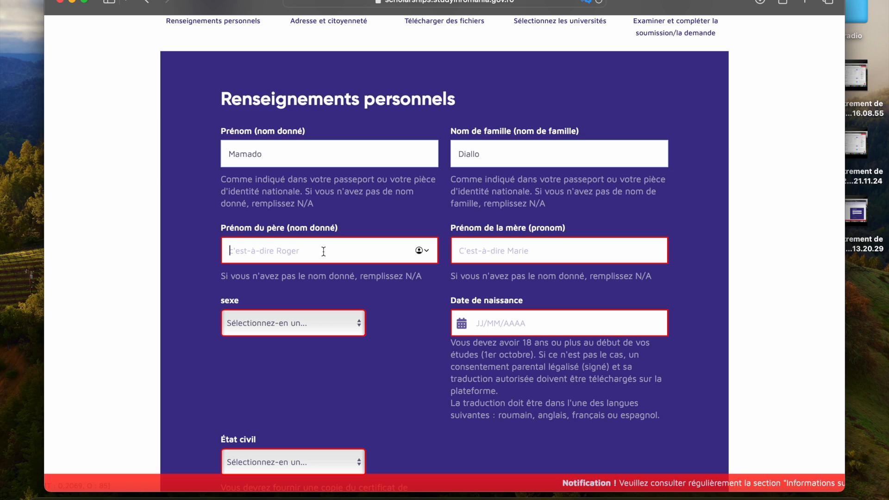
type("Boriko")
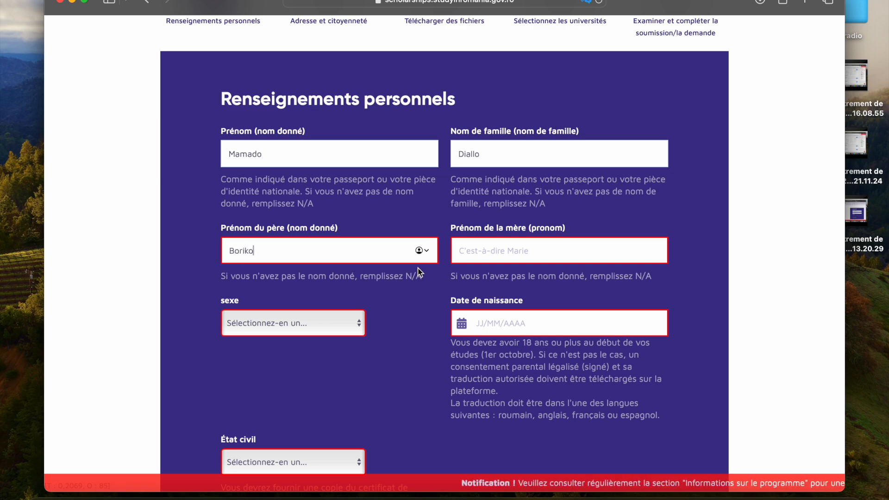
left_click(490, 254)
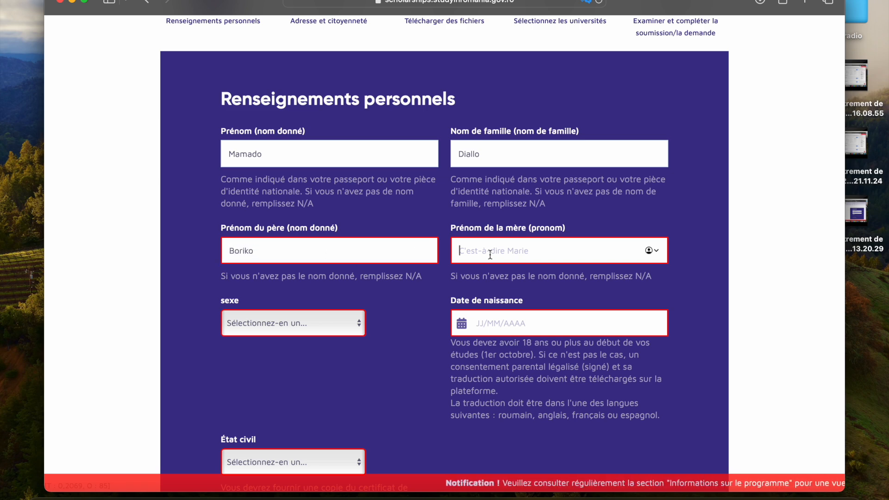
key("Caps_Lock")
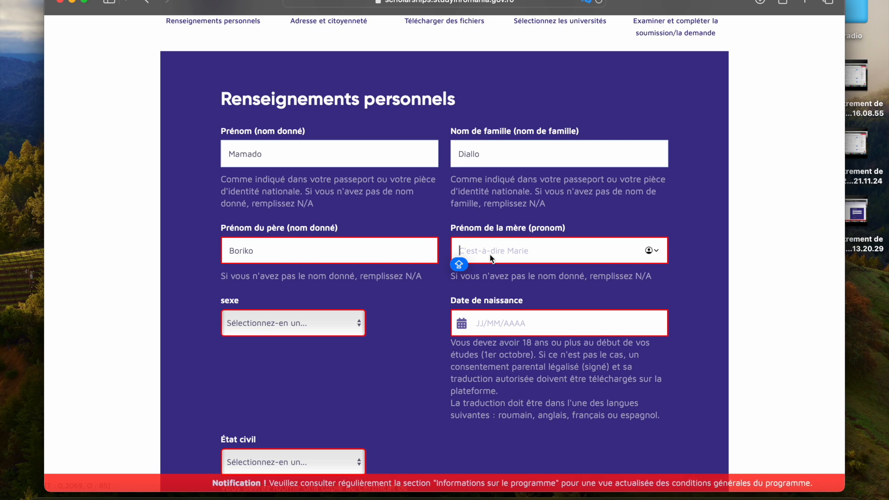
type("AWA")
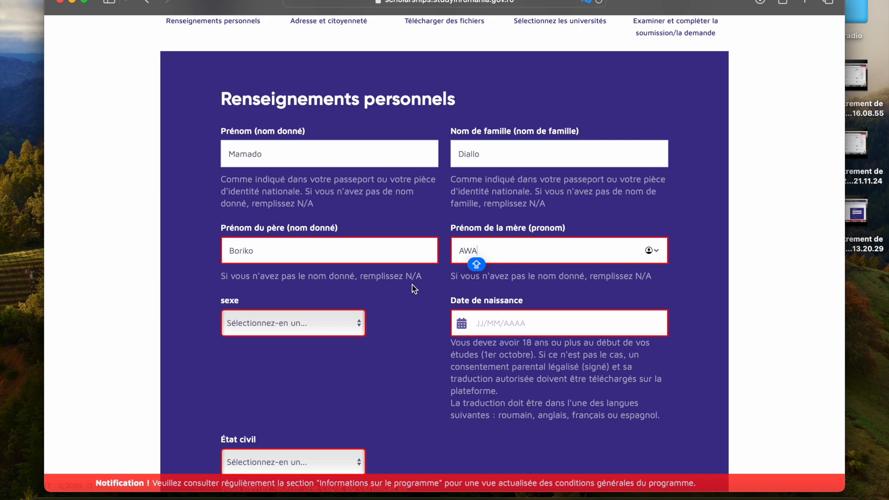
Step: Set the applicant's sex to Homme and enter the date of birth
left_click(343, 319)
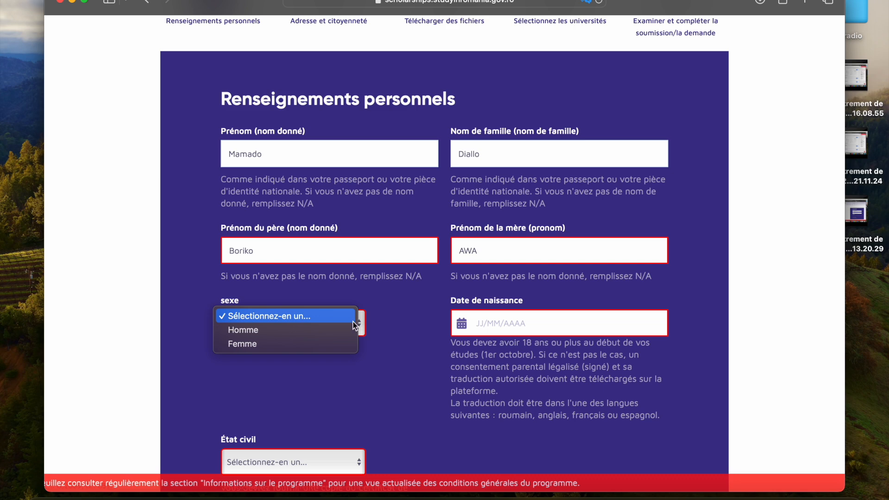
left_click(274, 330)
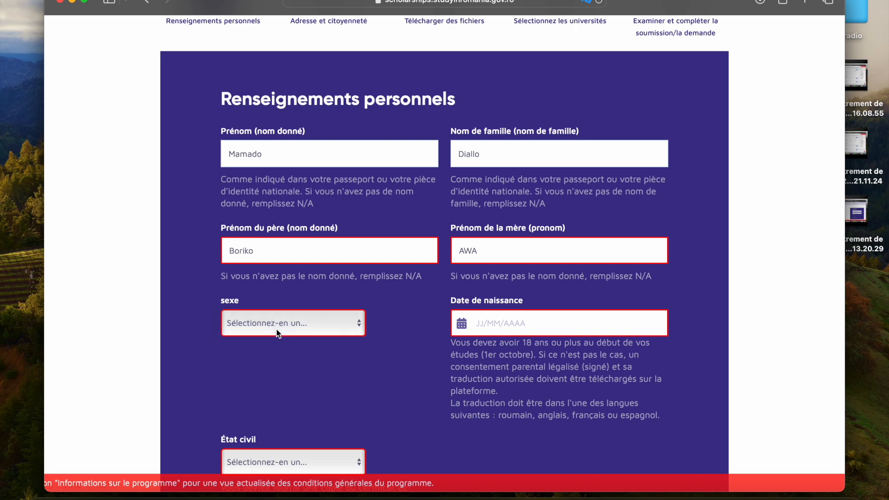
left_click(501, 318)
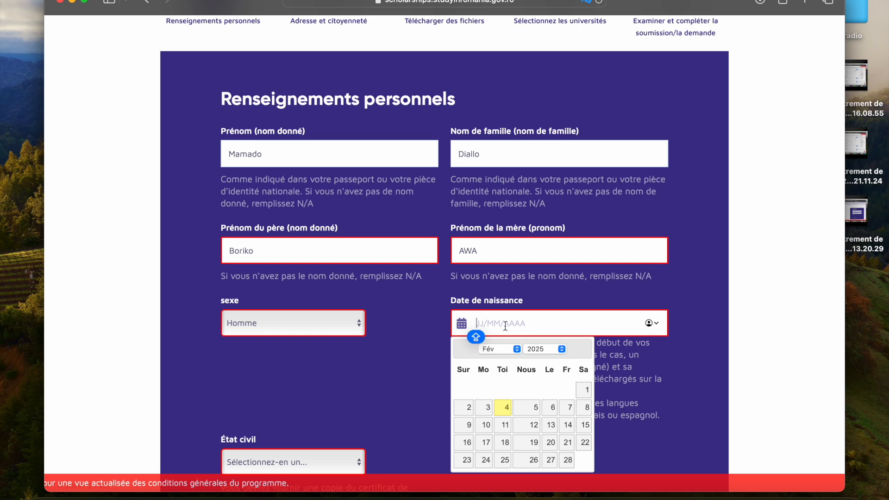
left_click(558, 349)
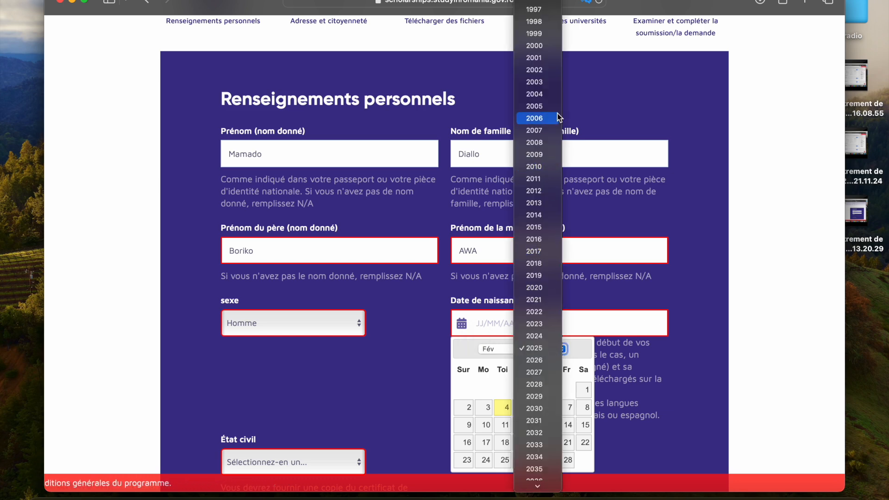
left_click(534, 46)
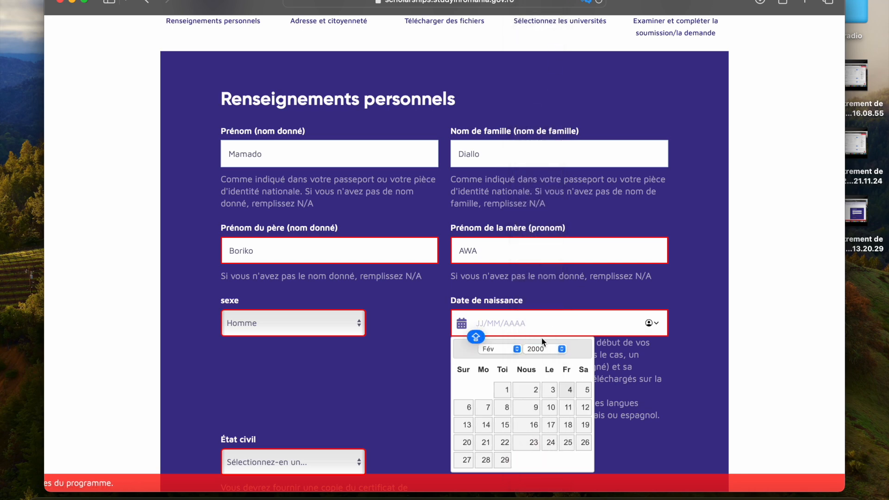
left_click(517, 349)
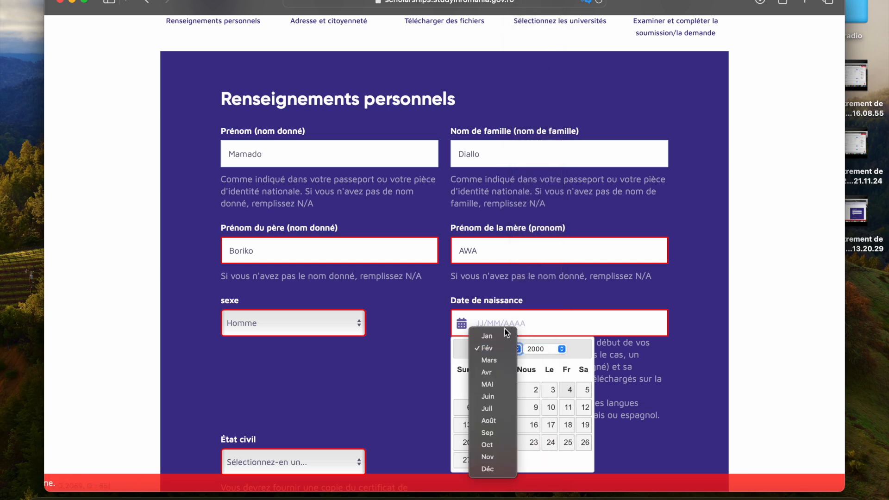
left_click(505, 334)
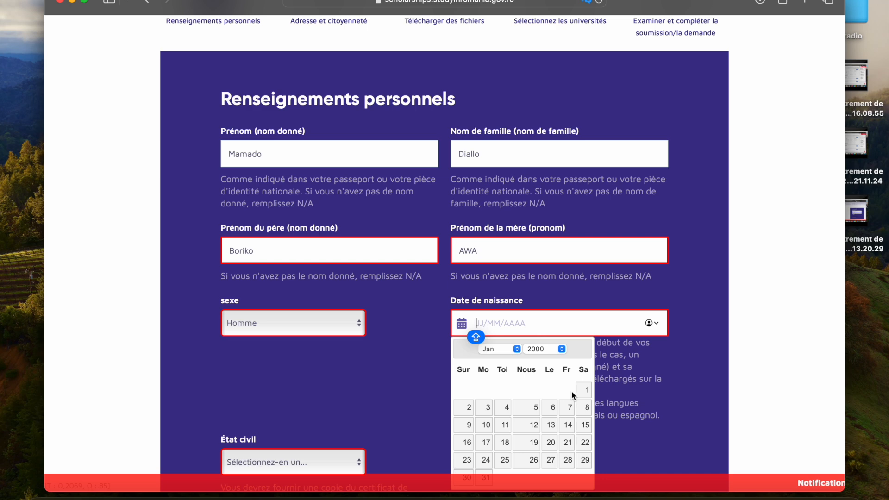
left_click(584, 390)
Step: Set the applicant's marital status to Célibataire
scroll(528, 352, "down", 5)
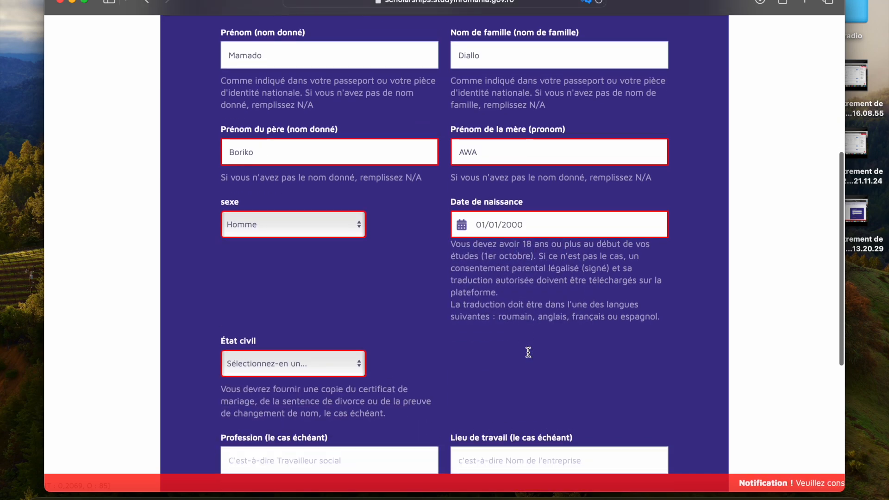
left_click(353, 361)
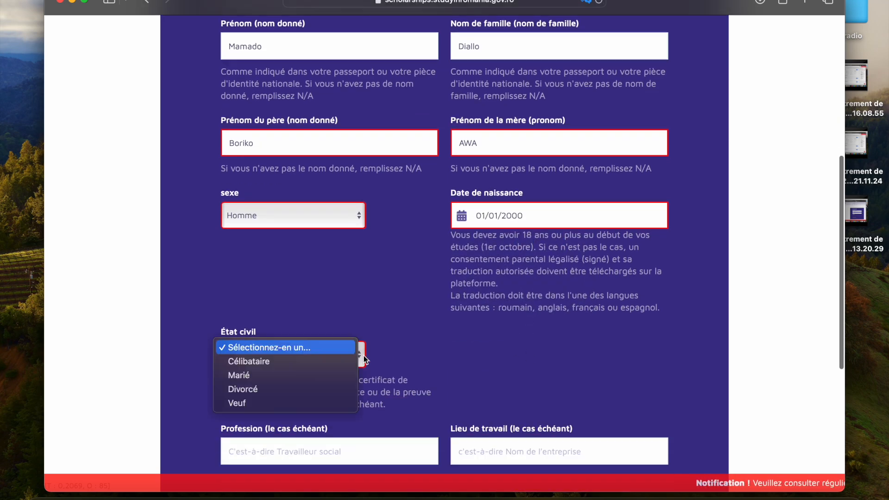
left_click(274, 362)
scroll(274, 362, "down", 10)
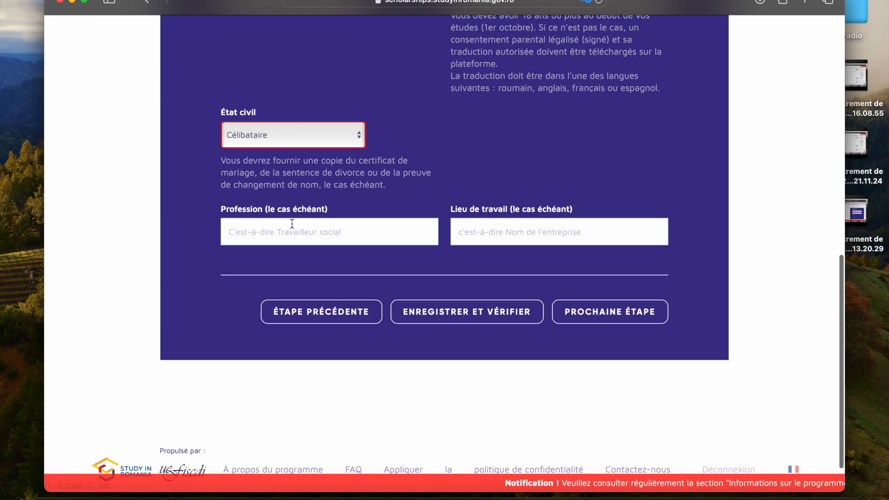
Step: Enter "étudiant" as the applicant's profession, then save and verify the personal information form
left_click(341, 234)
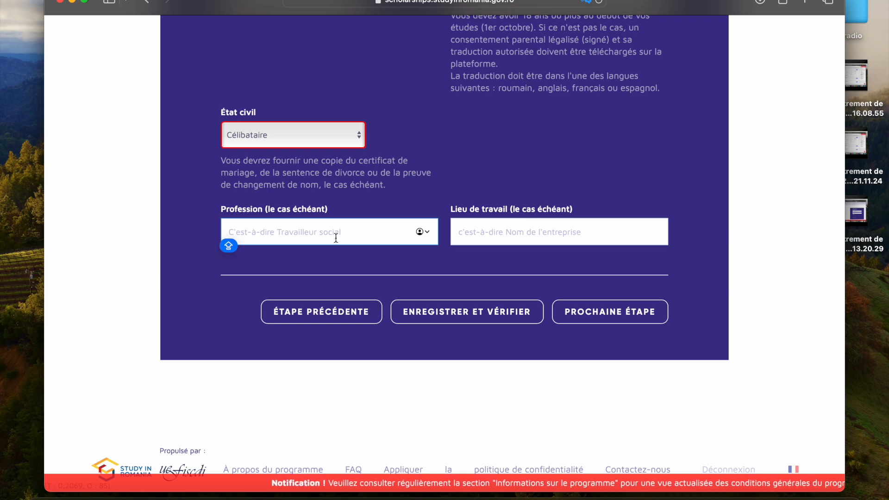
type("étudiqnt")
left_click(482, 236)
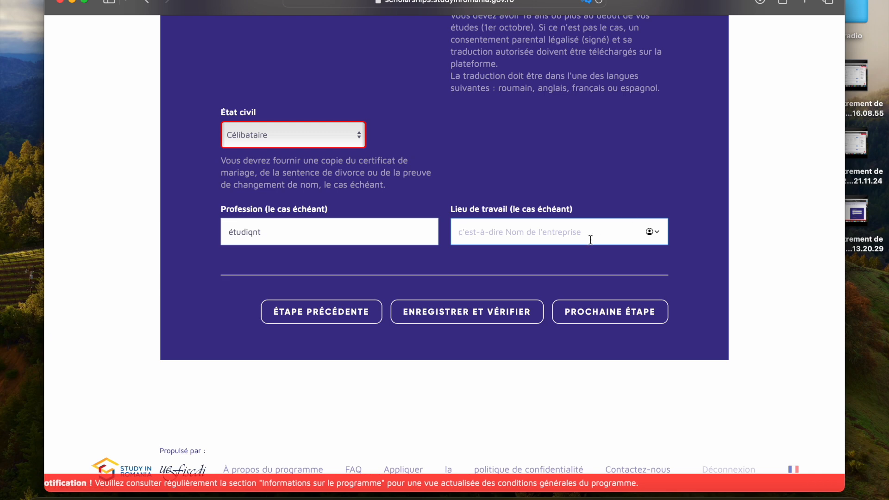
scroll(382, 190, "up", 5)
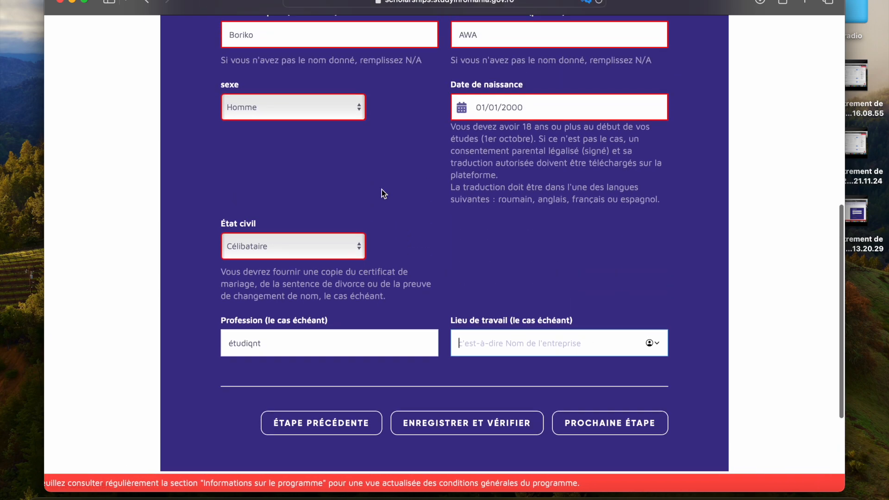
scroll(381, 189, "down", 3)
left_click(318, 272)
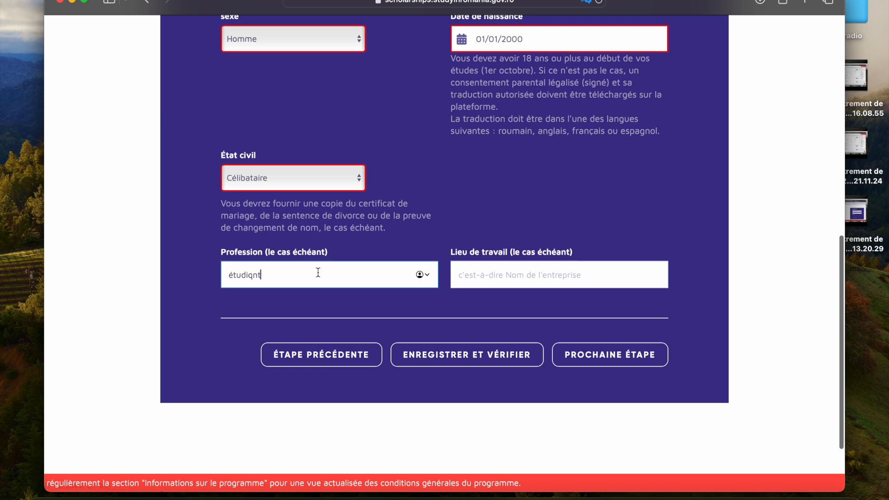
key("BackSpace")
key("BackSpace")
key("BackSpace")
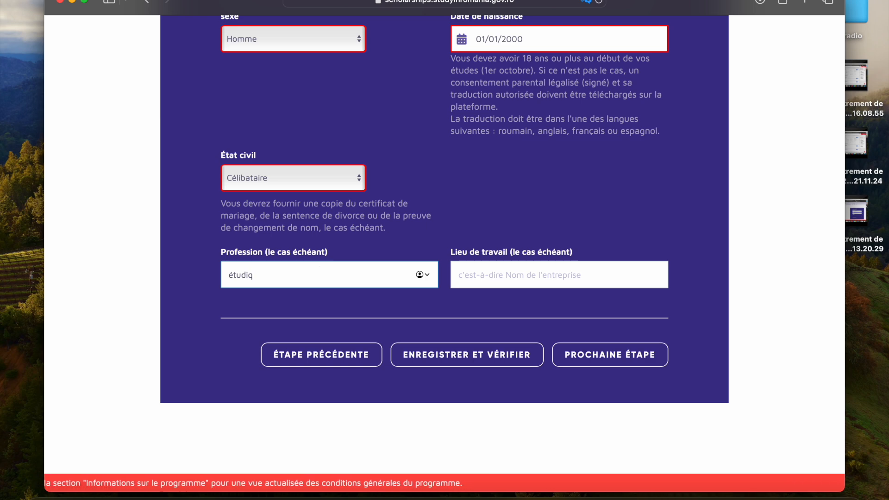
type("ant")
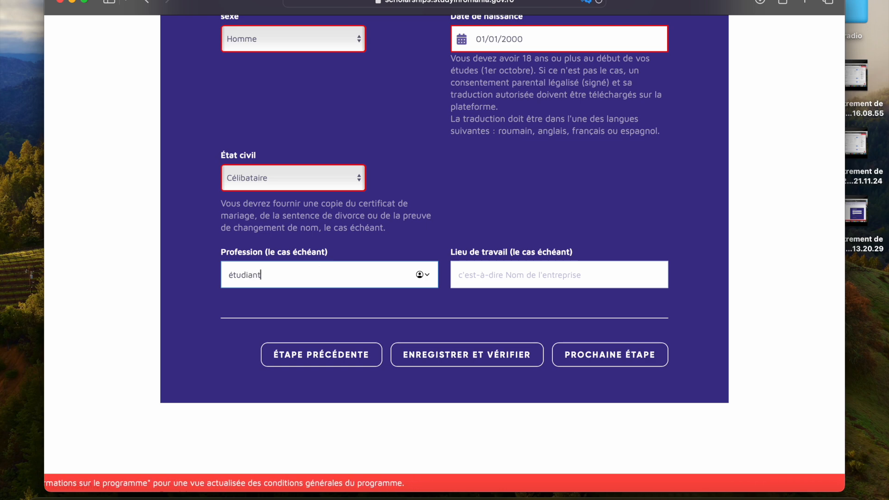
left_click(505, 360)
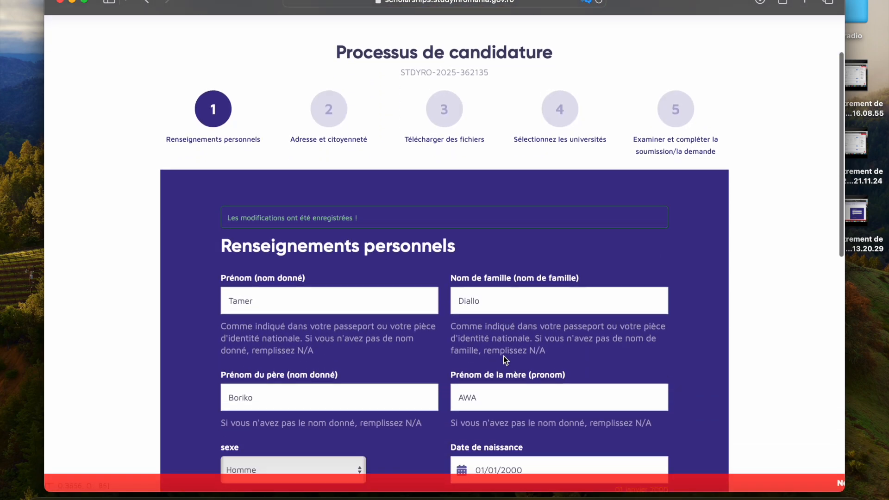
Step: Change the ending of the profession entry so it reads "Étidiant" and save and verify the form again
scroll(504, 356, "down", 10)
left_click(276, 288)
left_click(276, 287)
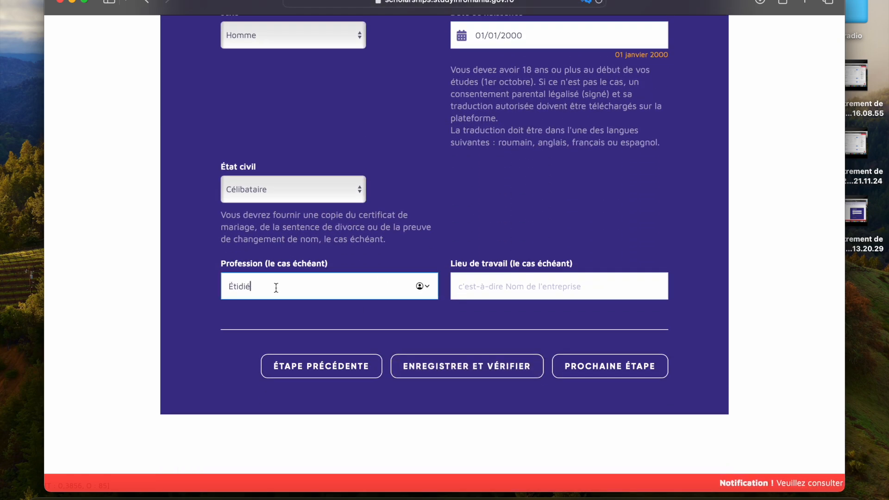
key("BackSpace")
type("ant")
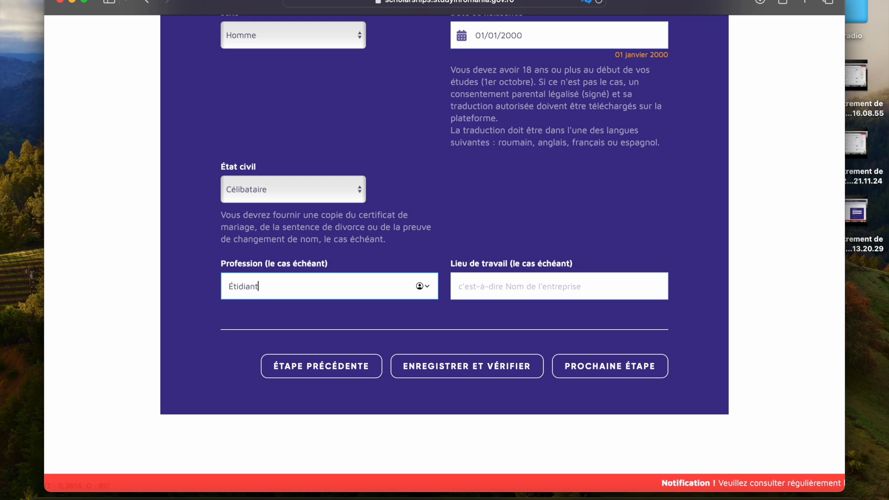
left_click(457, 366)
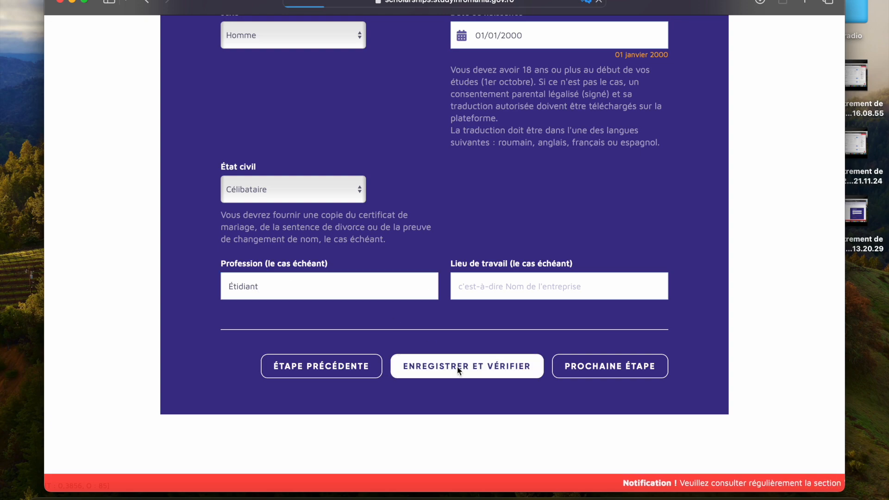
Step: Proceed from the personal information form to the address and citizenship stage of the application
scroll(457, 366, "down", 15)
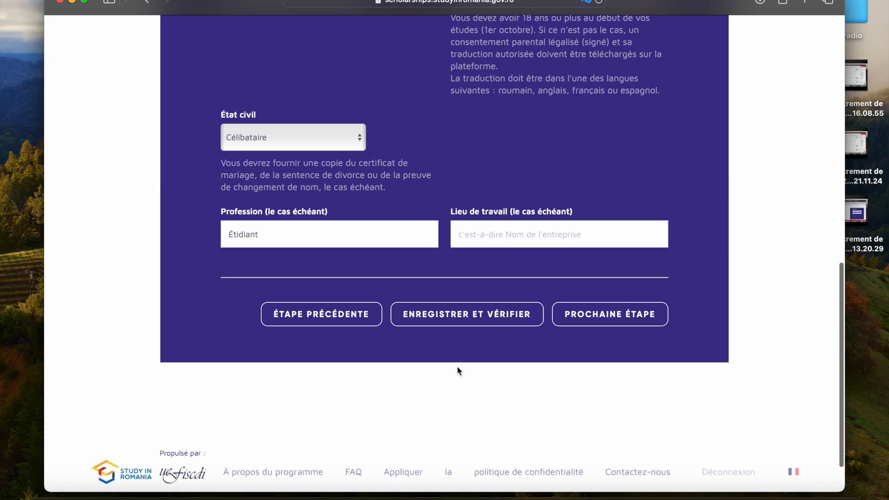
scroll(457, 368, "up", 2)
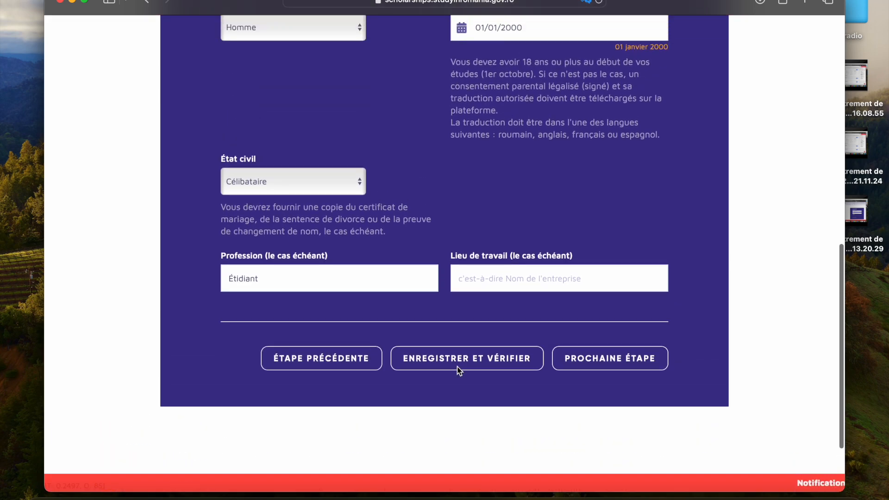
left_click(613, 356)
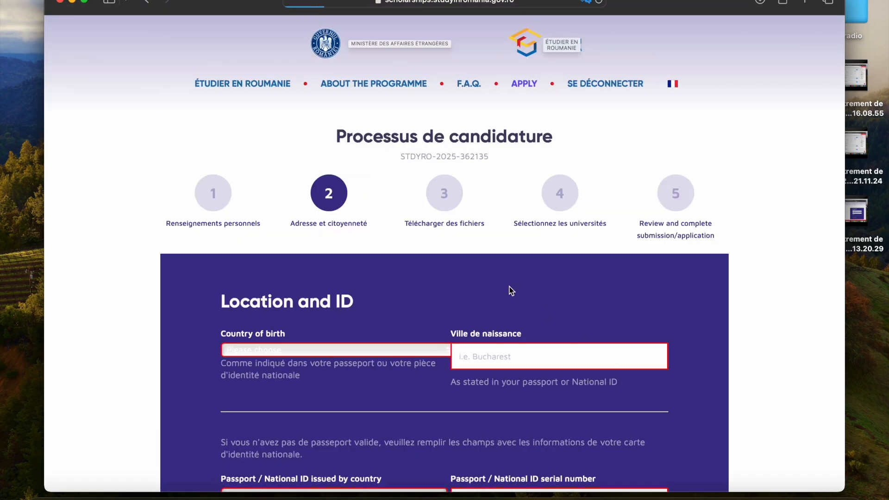
Step: Set the country of birth to République de Guinée and enter Conakry as the city of birth
scroll(509, 287, "down", 2)
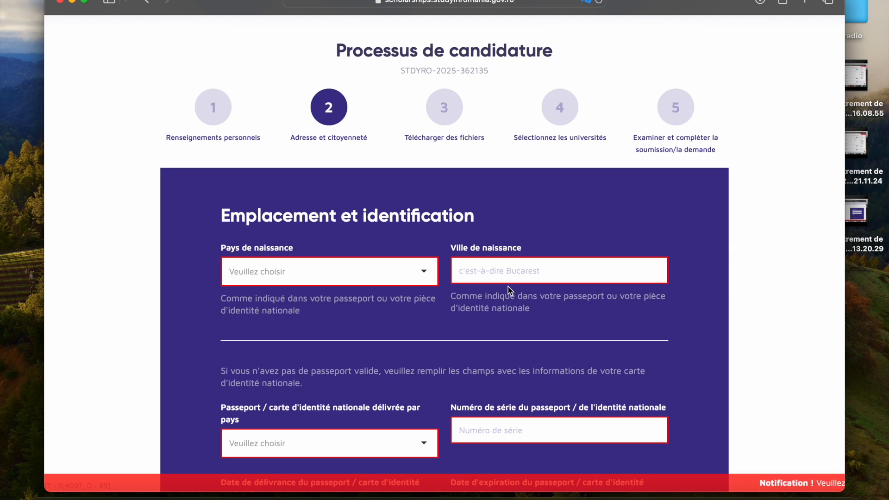
left_click(424, 272)
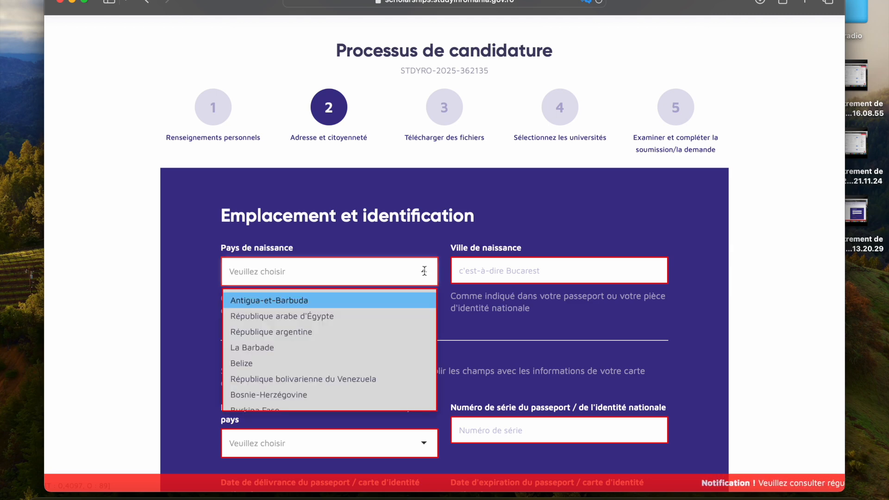
type("r")
key("BackSpace")
type("gui")
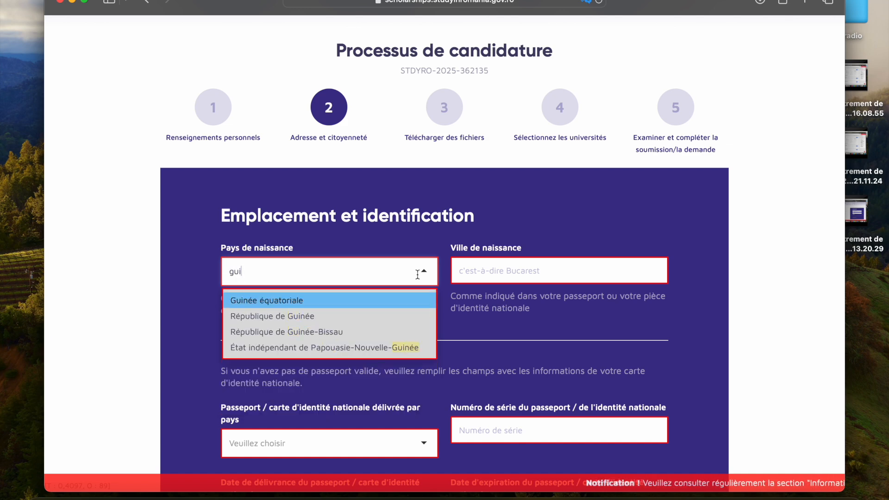
left_click(352, 316)
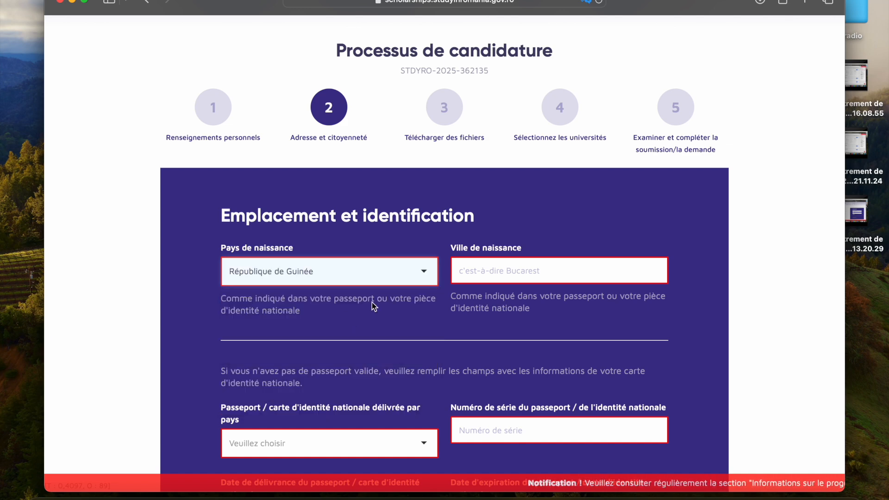
left_click(479, 274)
type("Conakry")
Step: Set the country that issued the passport or national ID to République de Guinée
scroll(427, 301, "down", 3)
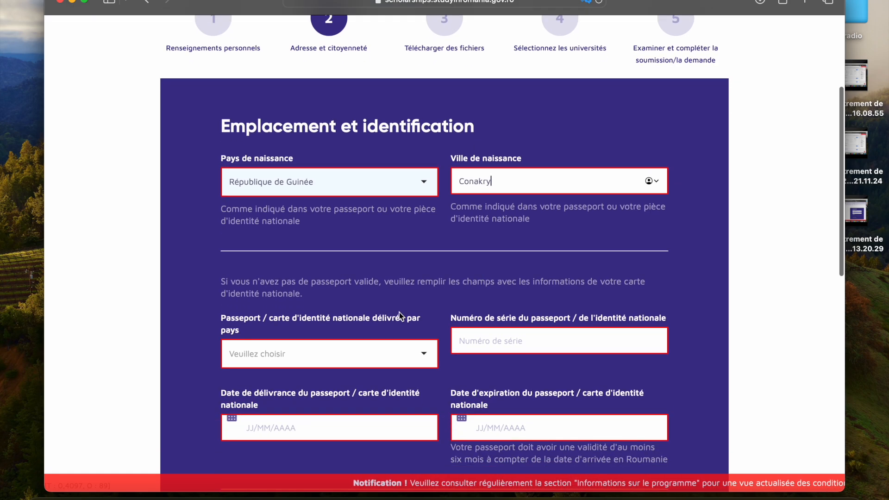
left_click(420, 354)
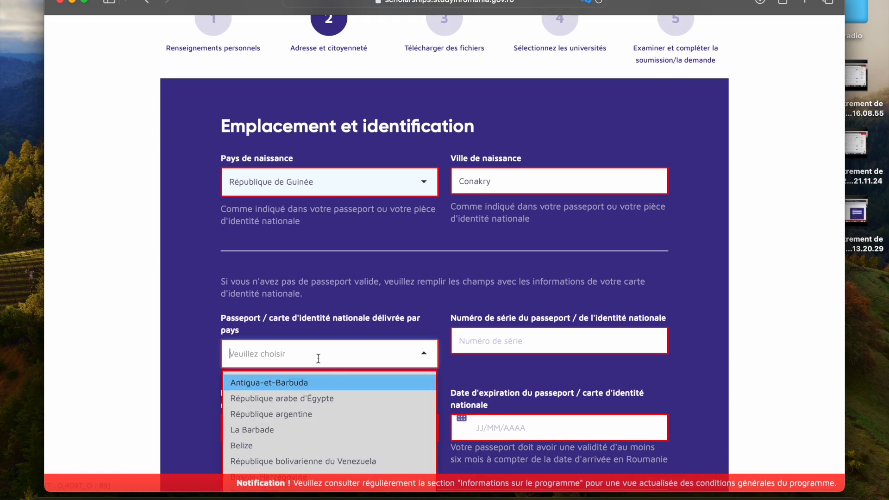
type("gui")
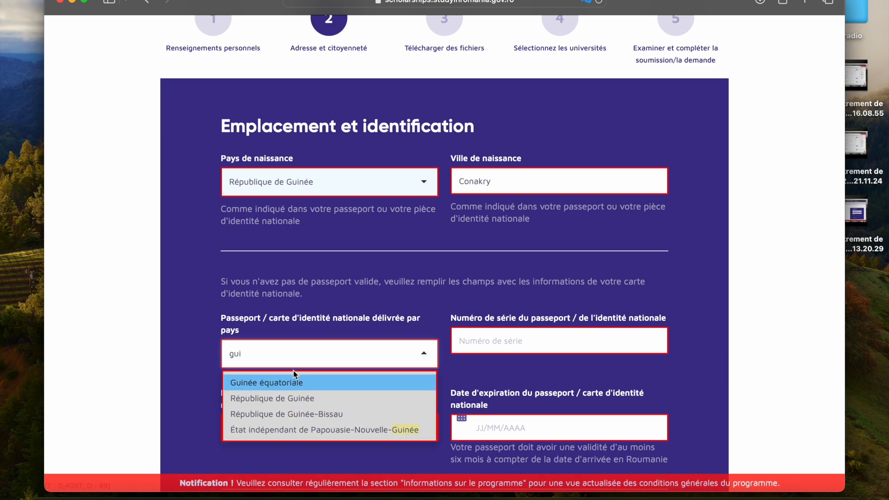
left_click(285, 398)
left_click(465, 337)
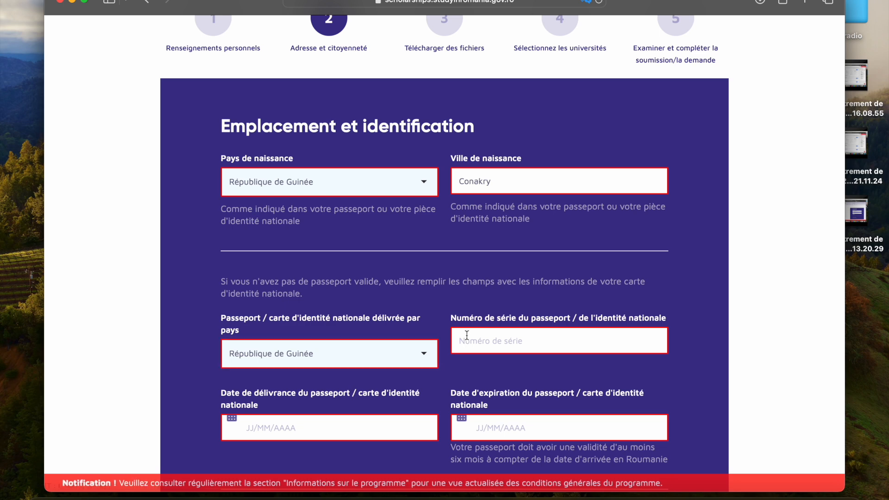
Step: Set the country of residence to République de Guinée and enter Conakry as the city of residence
scroll(467, 335, "down", 3)
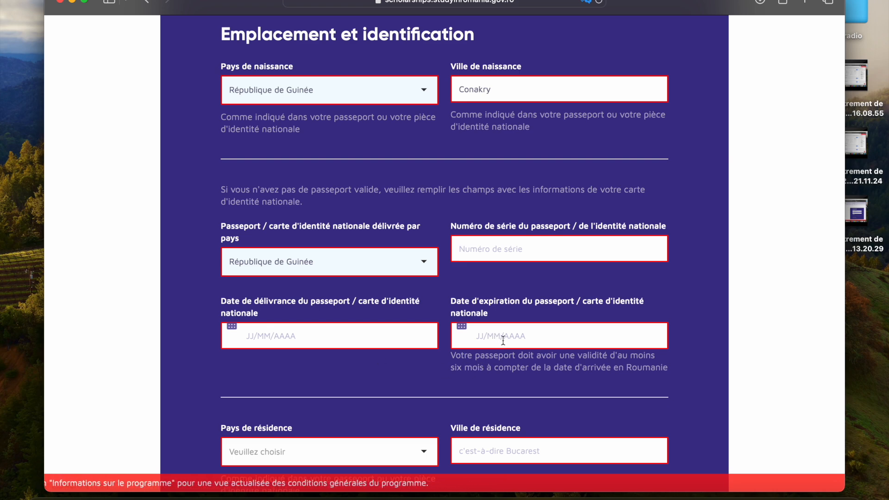
scroll(503, 340, "down", 3)
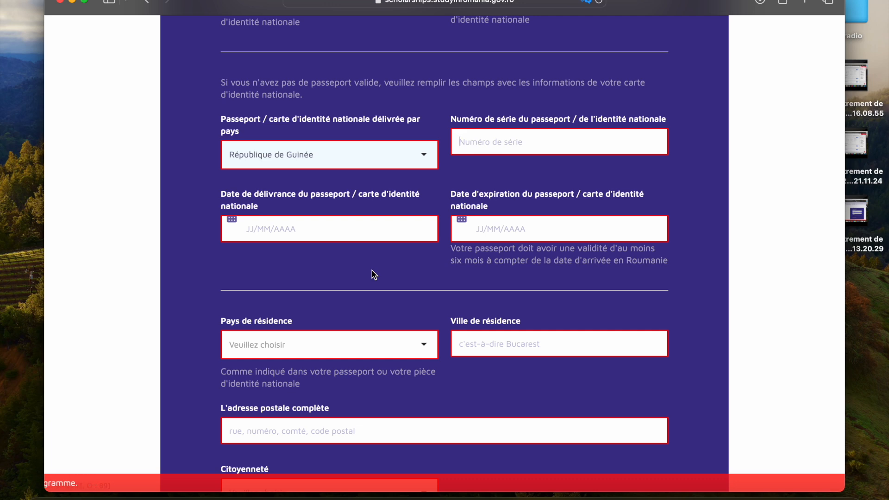
left_click(300, 348)
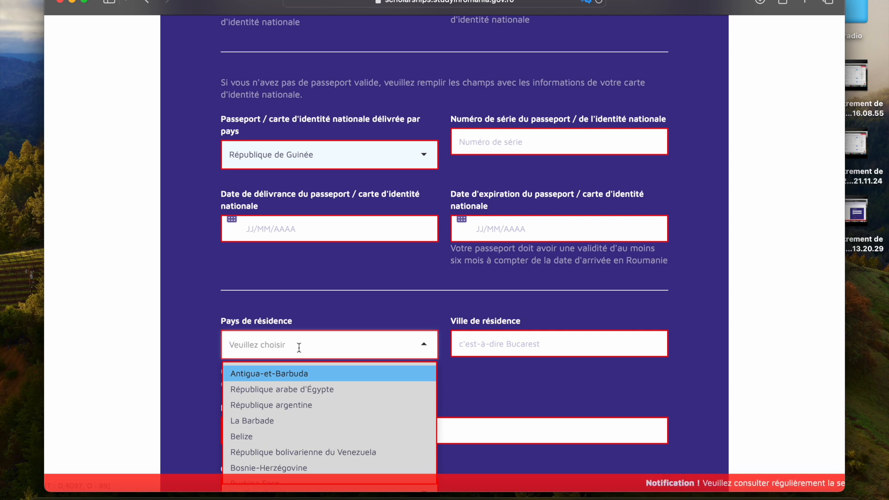
key("Caps_Lock")
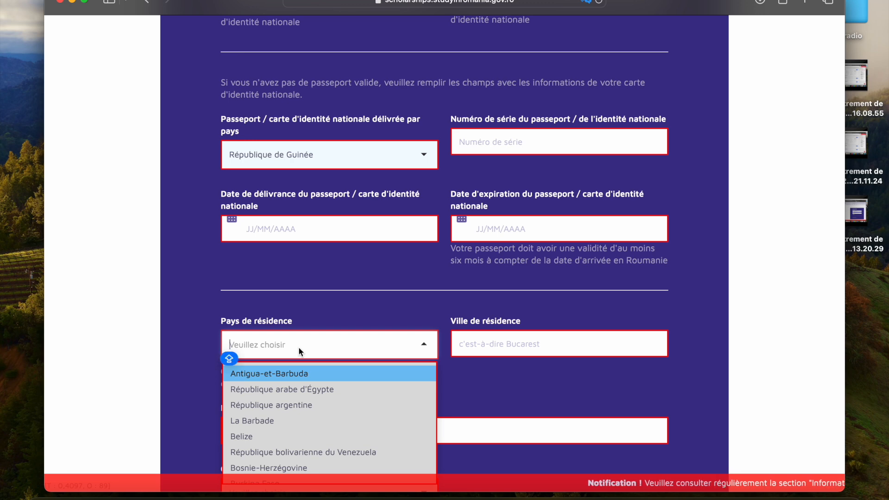
type("gui")
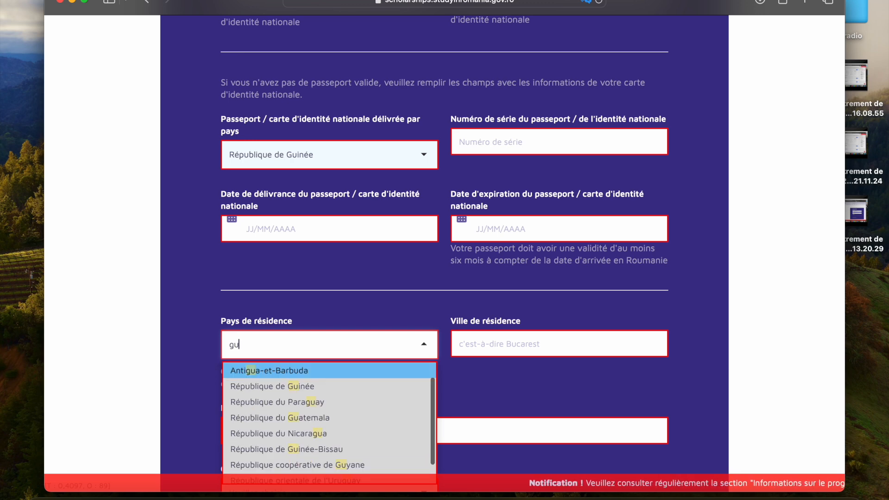
left_click(291, 390)
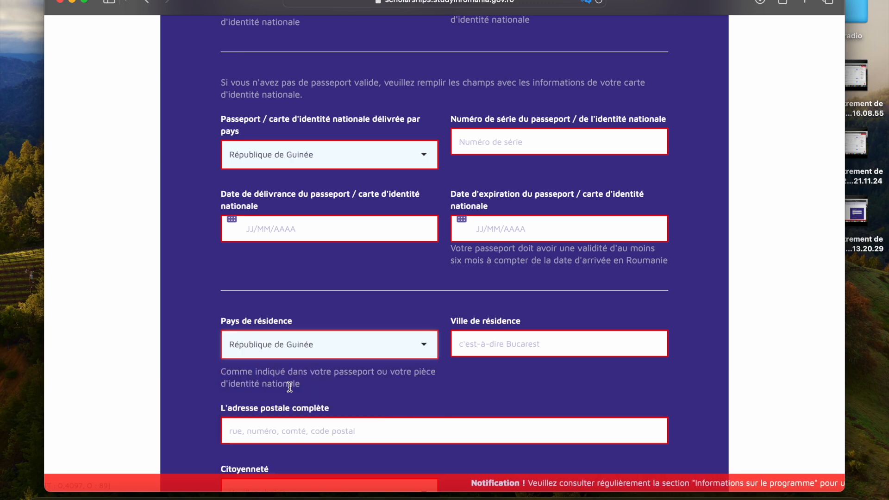
left_click(539, 348)
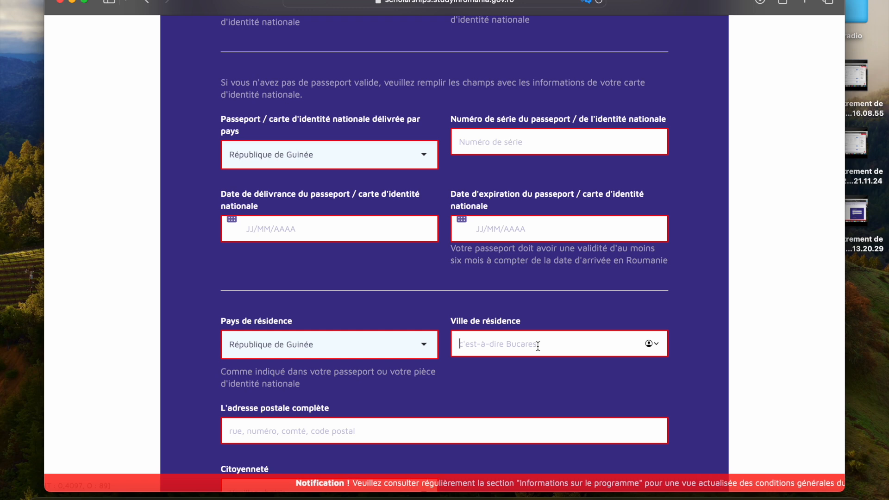
type("conak")
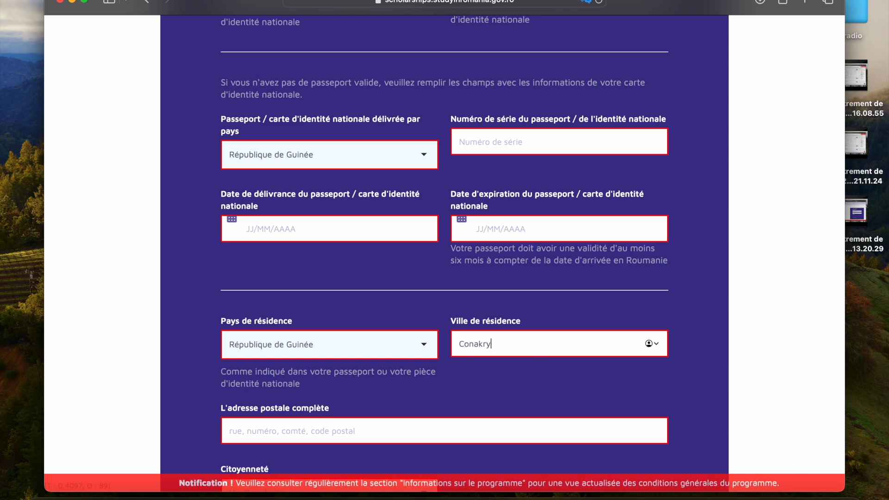
Step: Enter the applicant's full postal address, including street and postal code, in the residence section
scroll(432, 417, "down", 3)
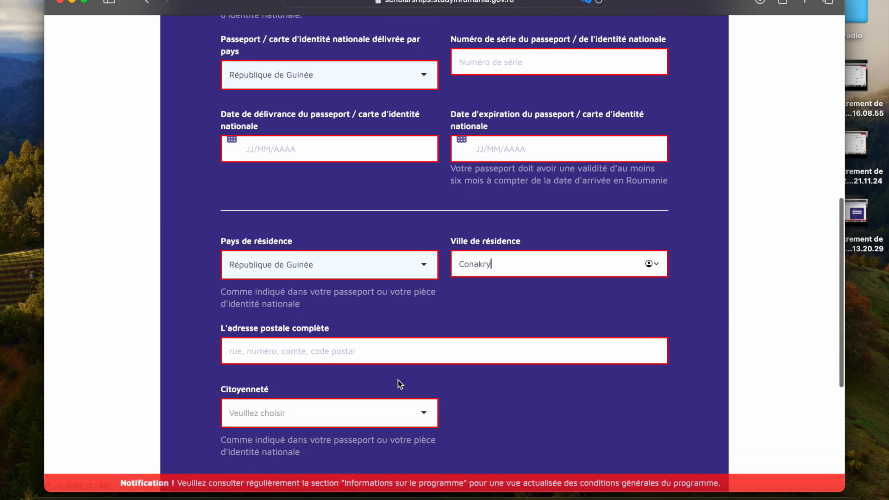
left_click(385, 361)
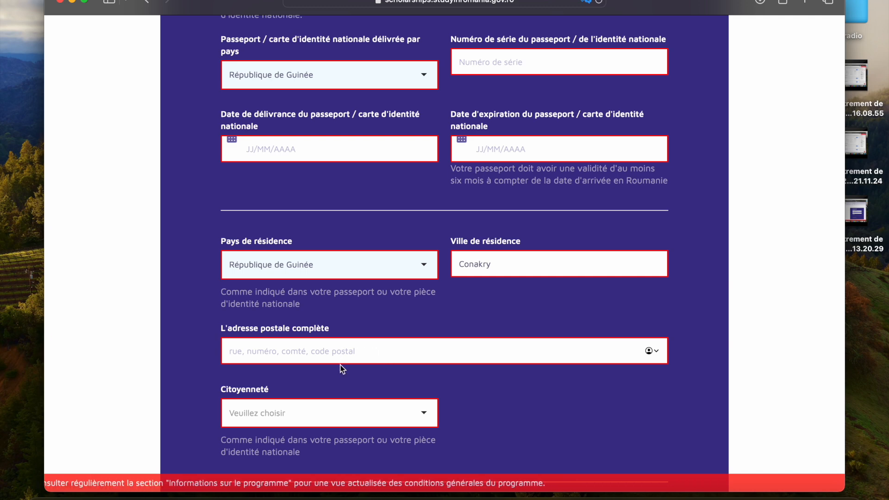
scroll(334, 356, "down", 3)
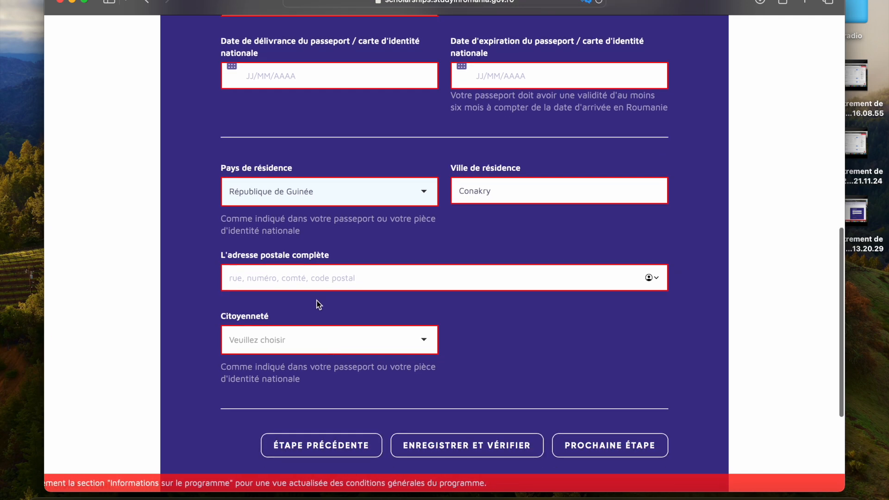
key("Caps_Lock")
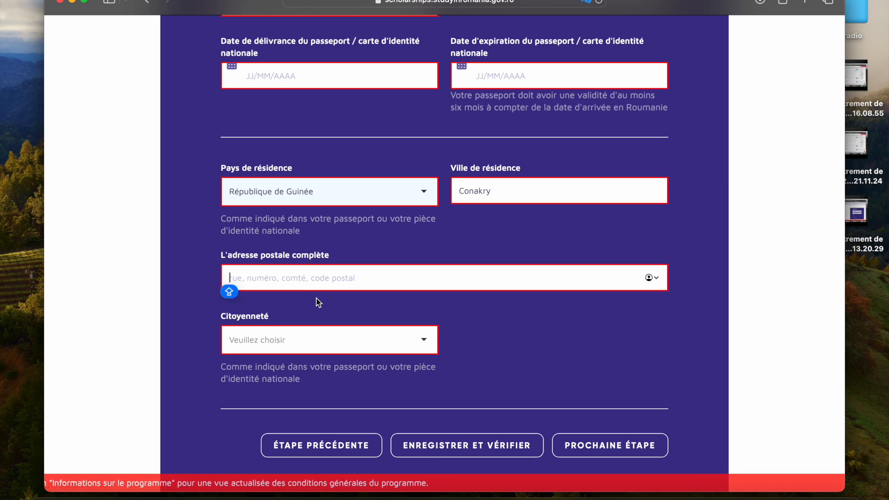
key("Caps_Lock")
type("é")
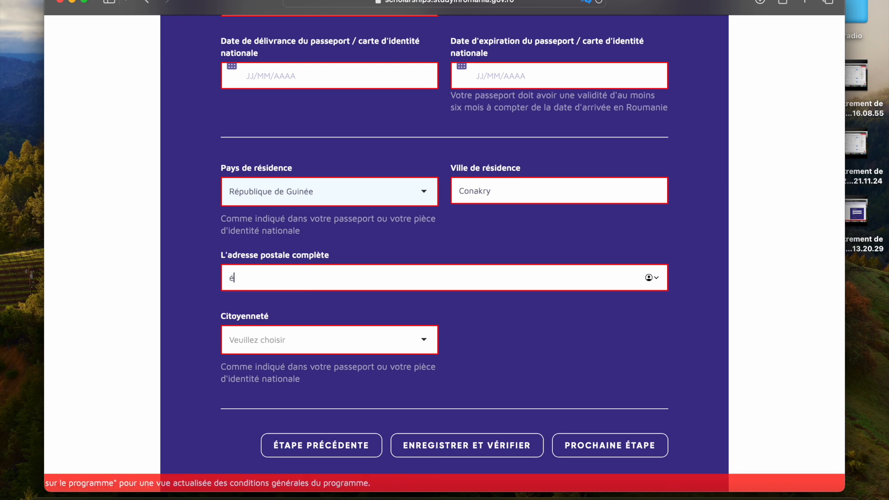
key("BackSpace")
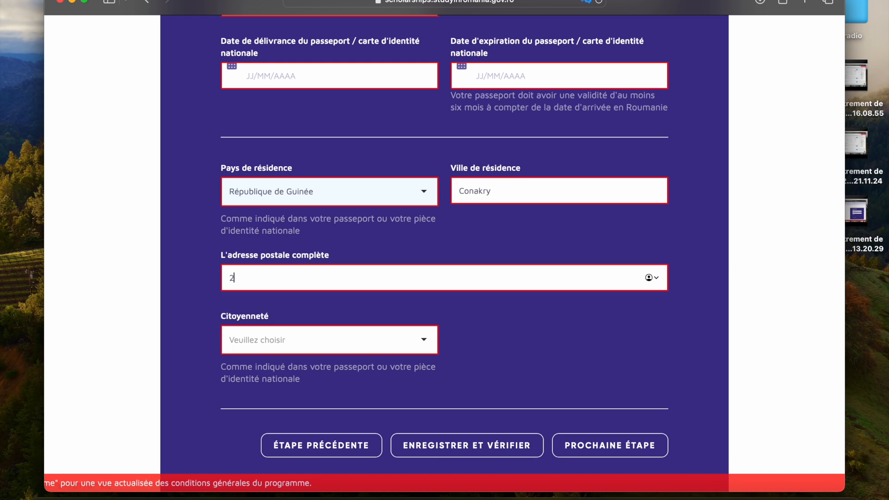
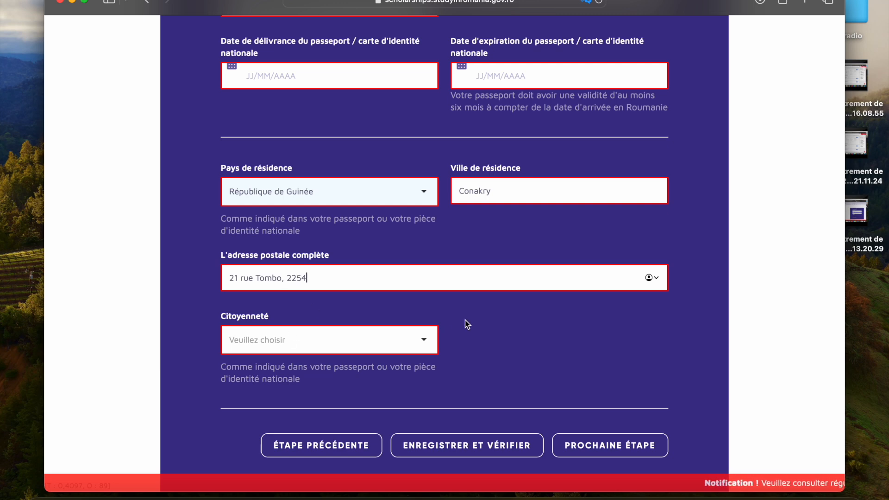
Step: Set the citizenship to République de Guinée
left_click(420, 341)
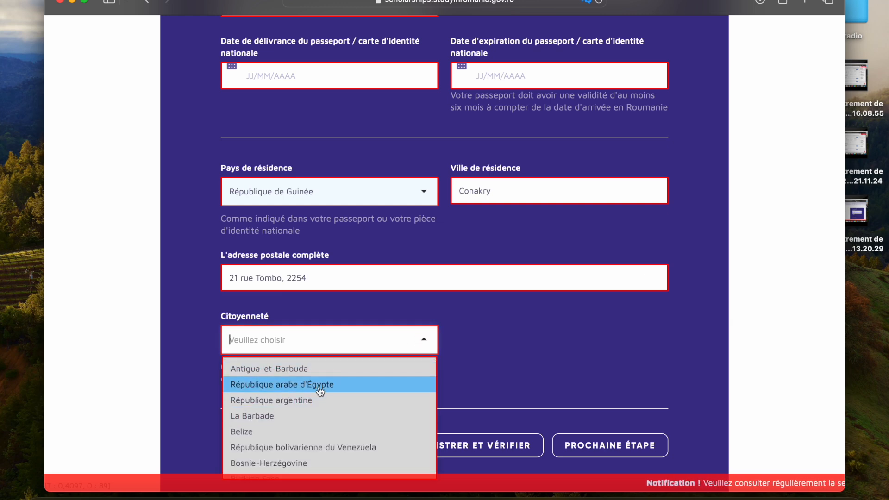
type("gui")
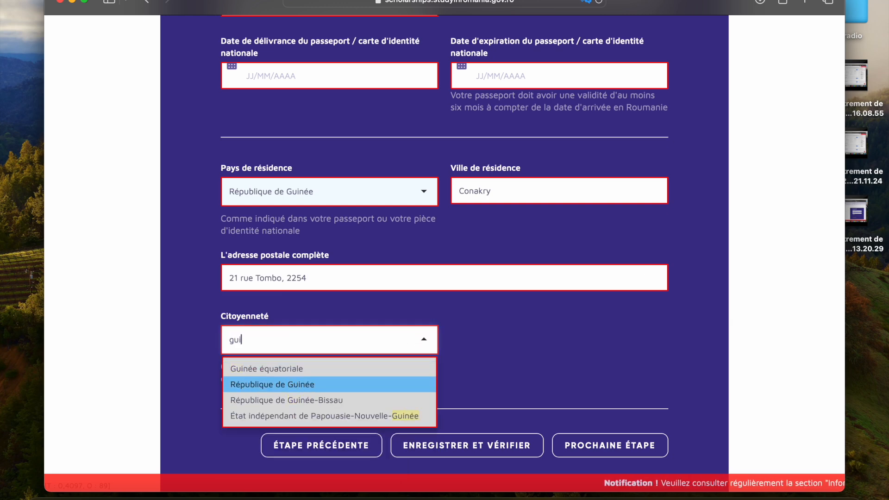
left_click(306, 387)
Step: Review the address and citizenship form and save and verify its entries
scroll(306, 387, "down", 2)
scroll(306, 388, "up", 5)
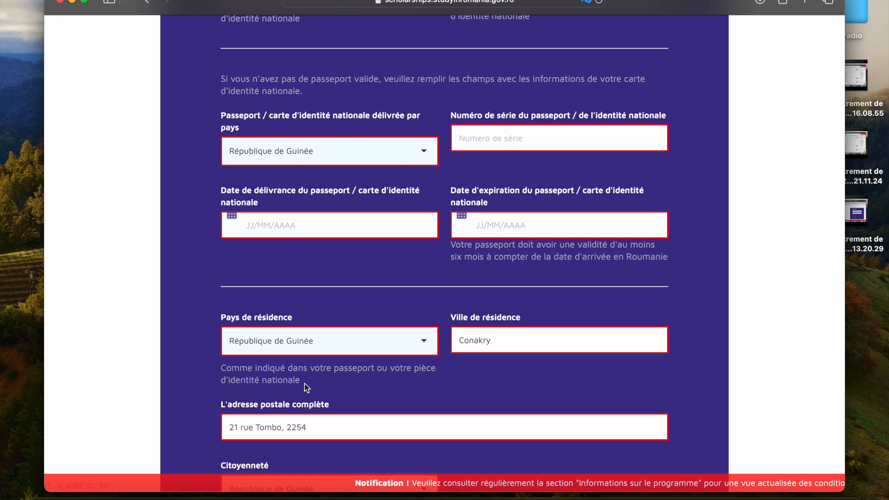
scroll(306, 387, "down", 5)
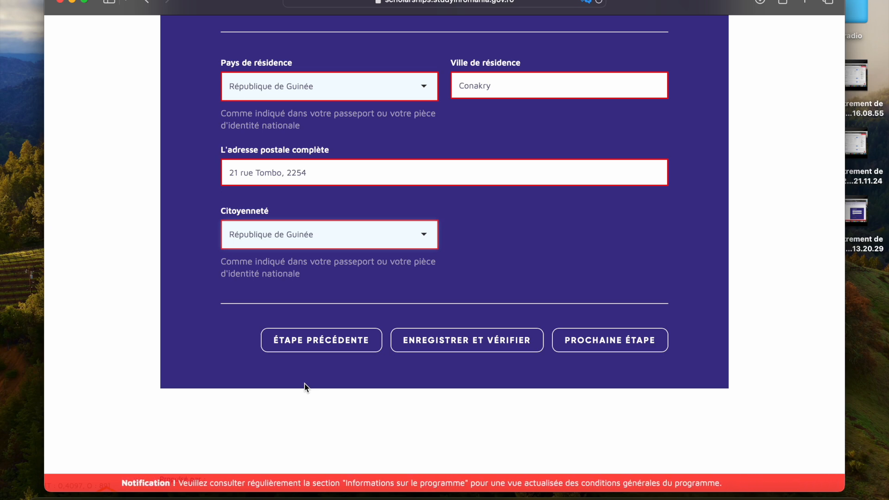
scroll(305, 388, "up", 4)
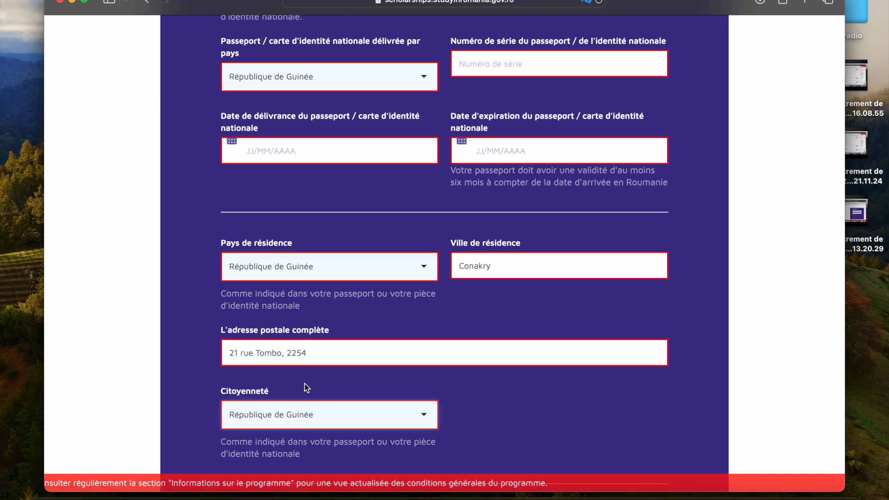
scroll(306, 387, "down", 5)
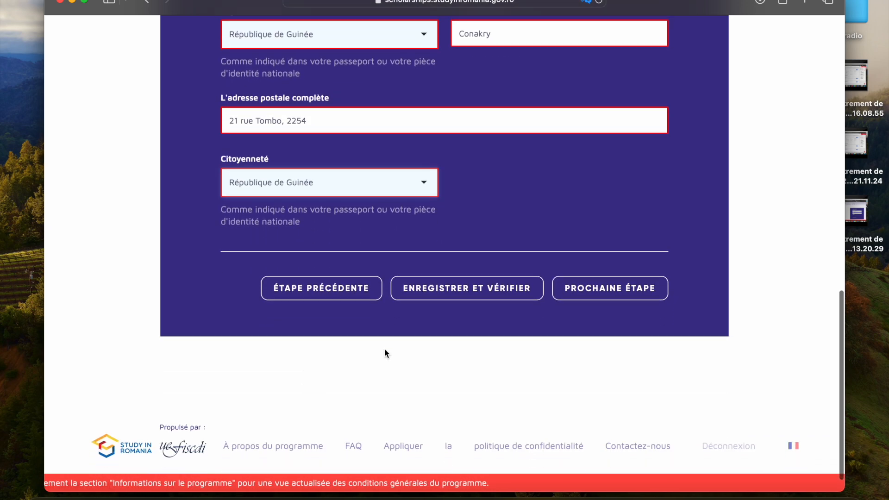
left_click(509, 290)
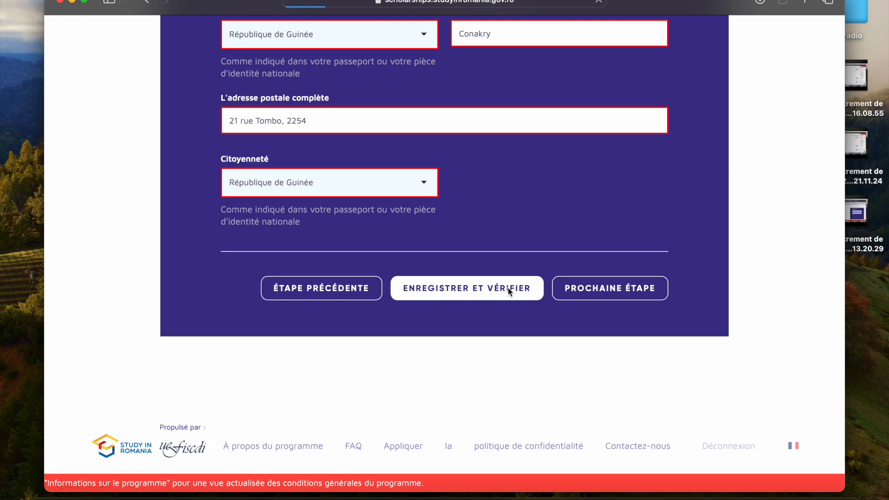
Step: Proceed from the address and citizenship form to the studies and documents stage of the application
scroll(508, 292, "down", 4)
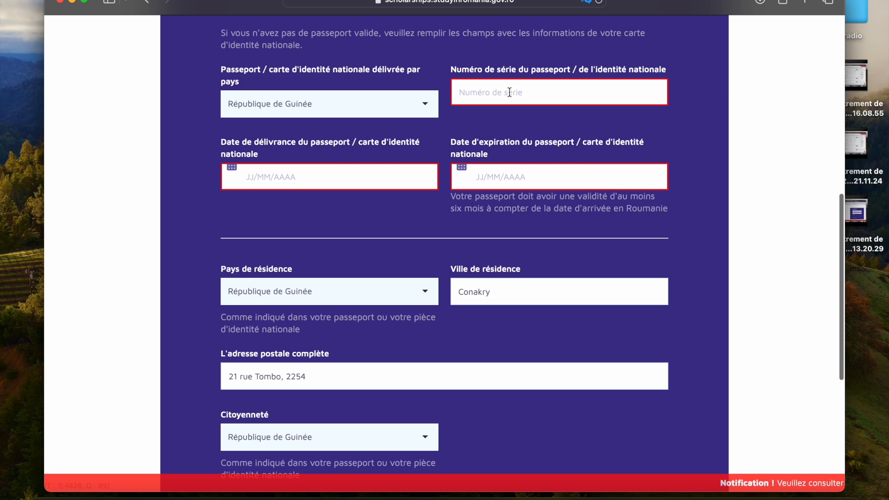
scroll(448, 189, "down", 6)
left_click(587, 262)
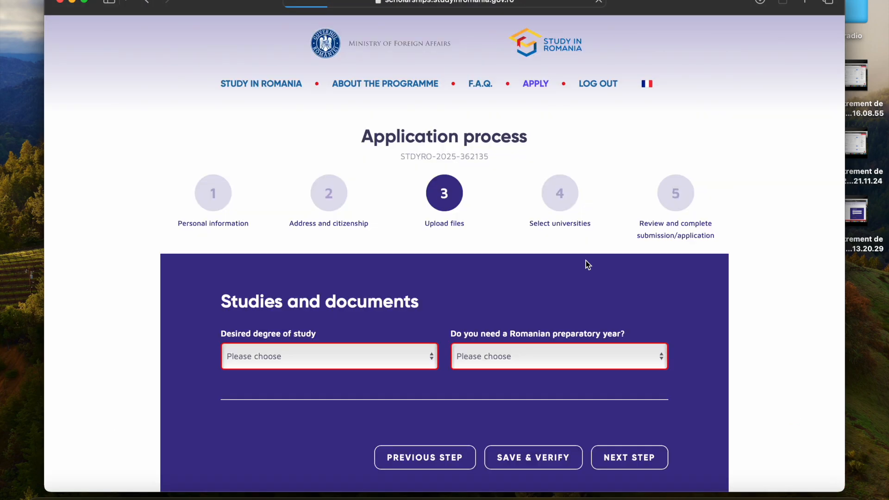
Step: Set the desired degree of study to Maîtrise
scroll(586, 264, "down", 5)
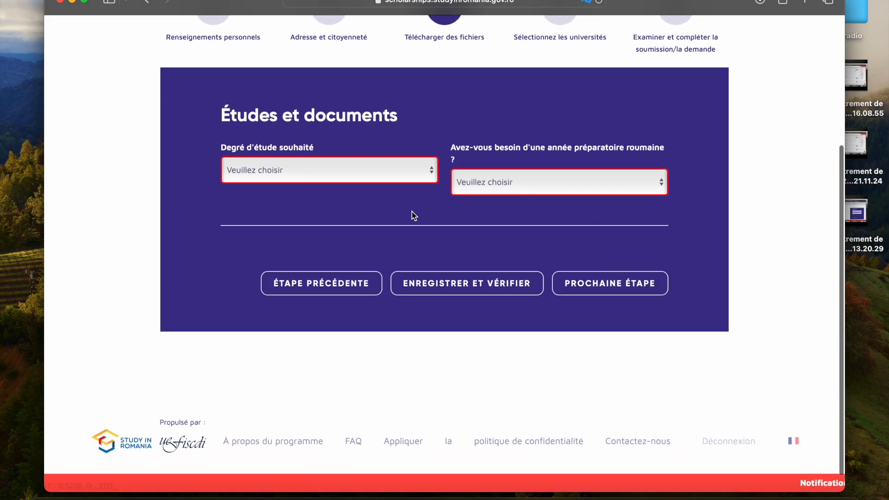
left_click(432, 169)
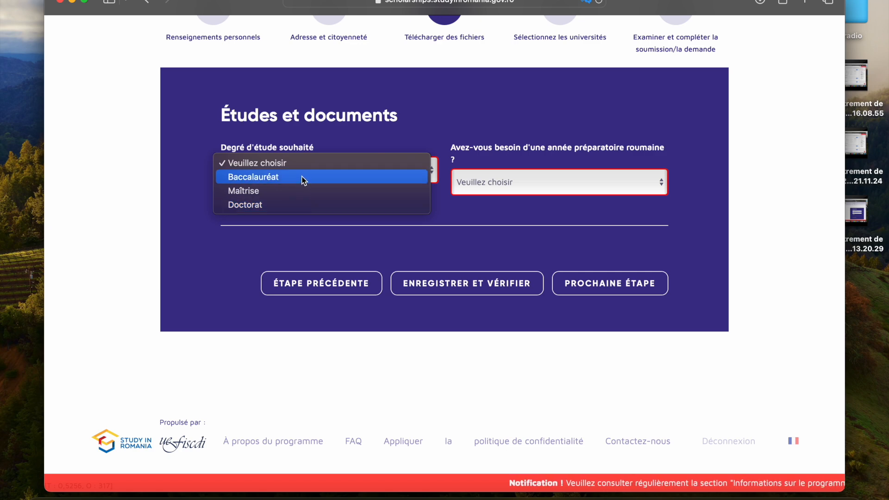
left_click(283, 191)
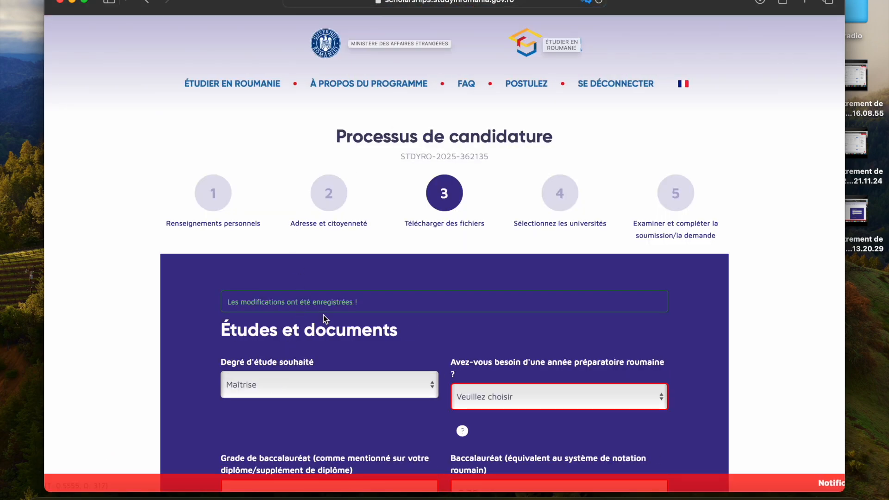
Step: Answer OUI to the question about needing a Romanian preparatory year
scroll(466, 278, "down", 3)
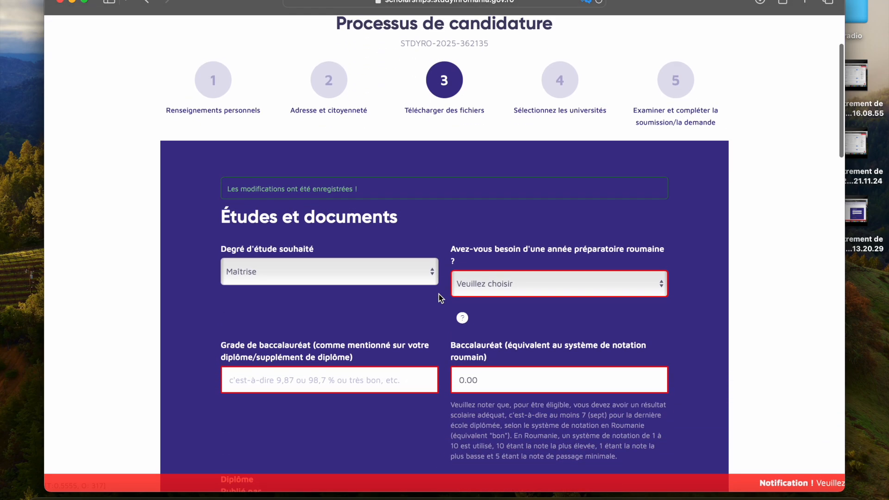
scroll(439, 298, "up", 2)
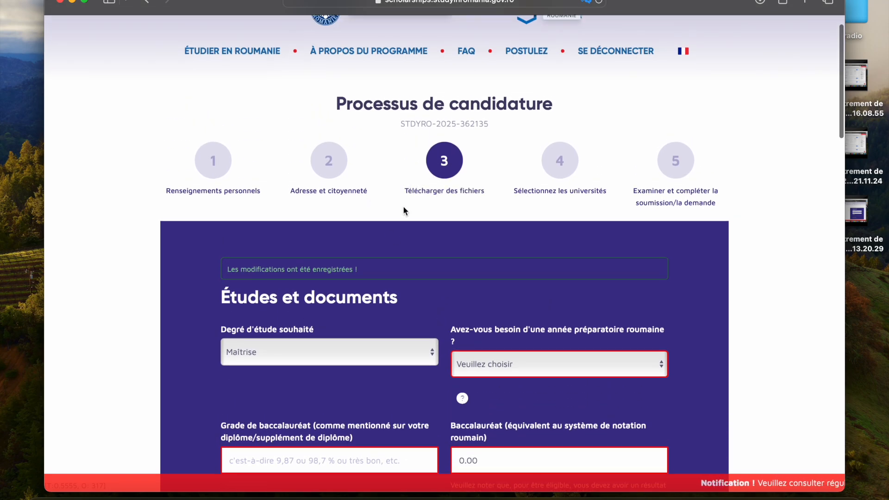
scroll(367, 276, "down", 7)
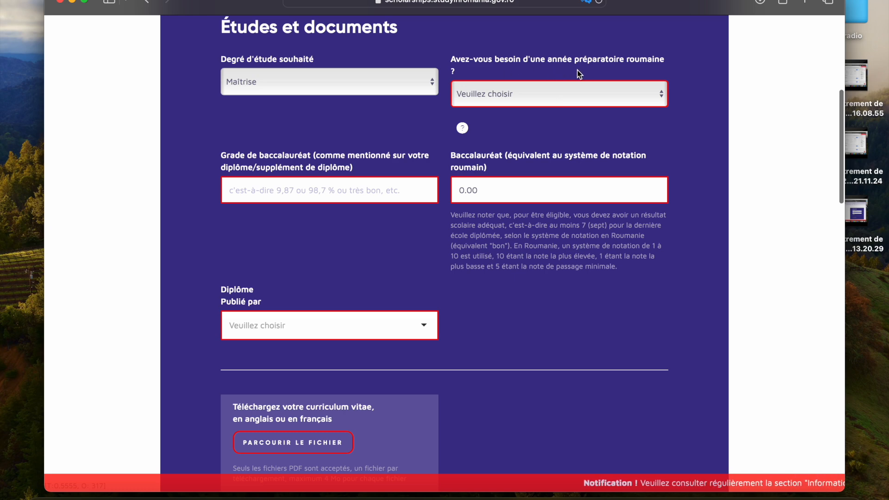
left_click(621, 86)
left_click(516, 100)
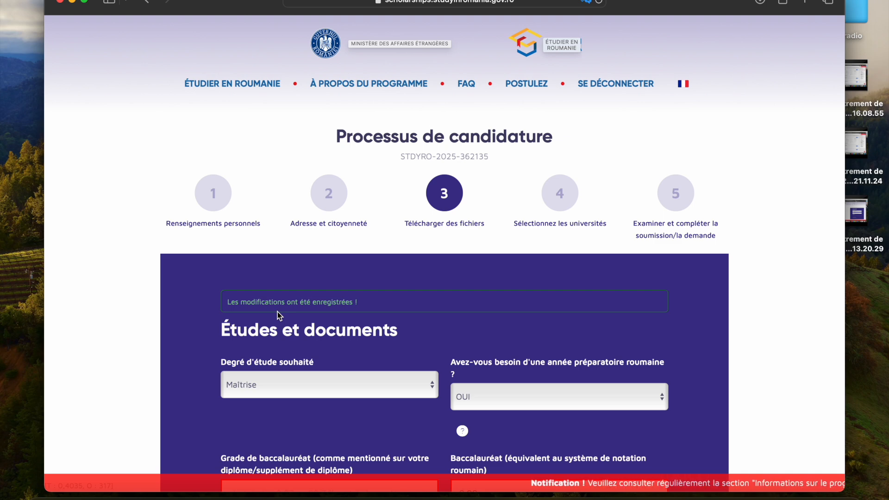
Step: Enter 15 as the bachelor's grade as stated on the diploma or diploma supplement
scroll(278, 315, "down", 10)
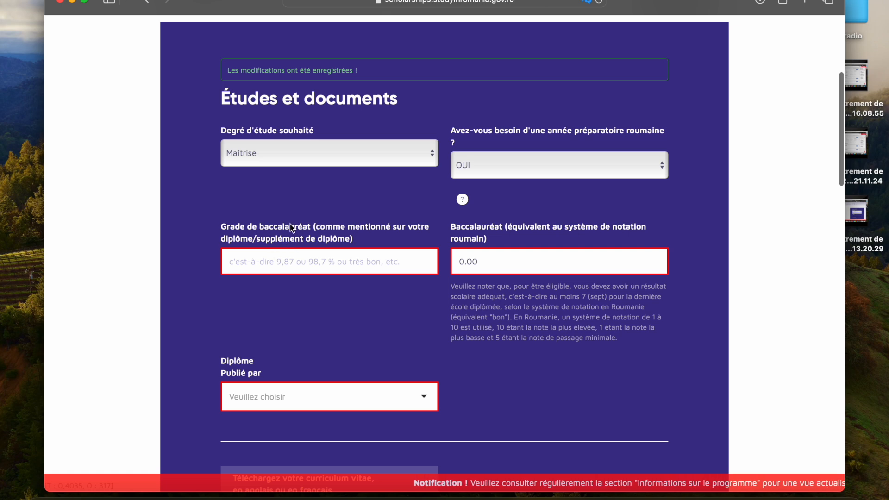
left_click(280, 258)
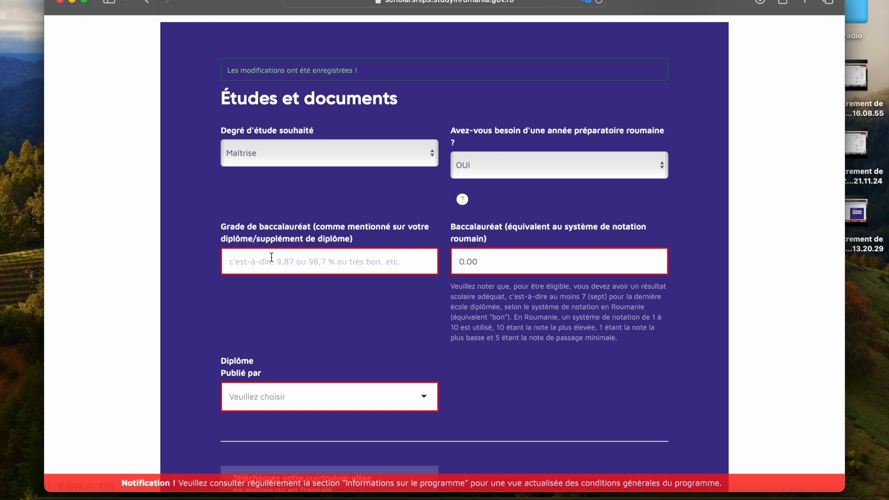
key("Caps_Lock")
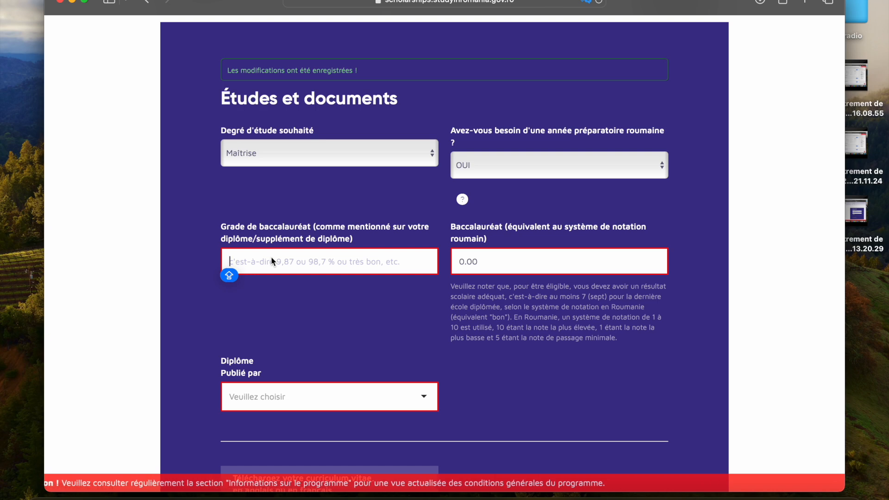
type("&")
key("BackSpace")
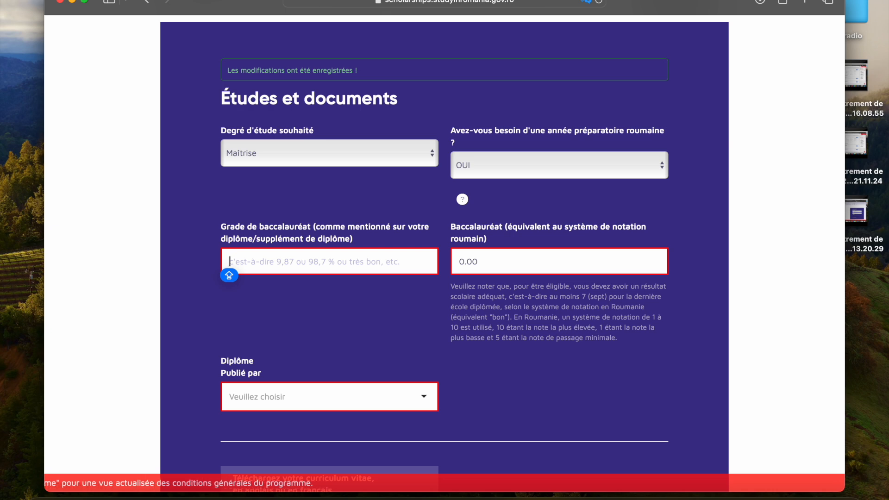
type("15")
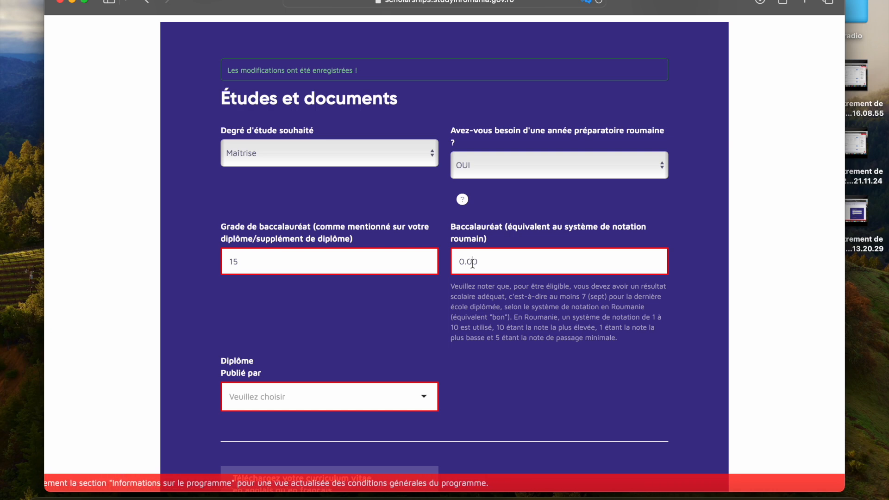
Step: Replace the default bachelor's grade equivalent in the Romanian grading system with 7,50
left_click(473, 262)
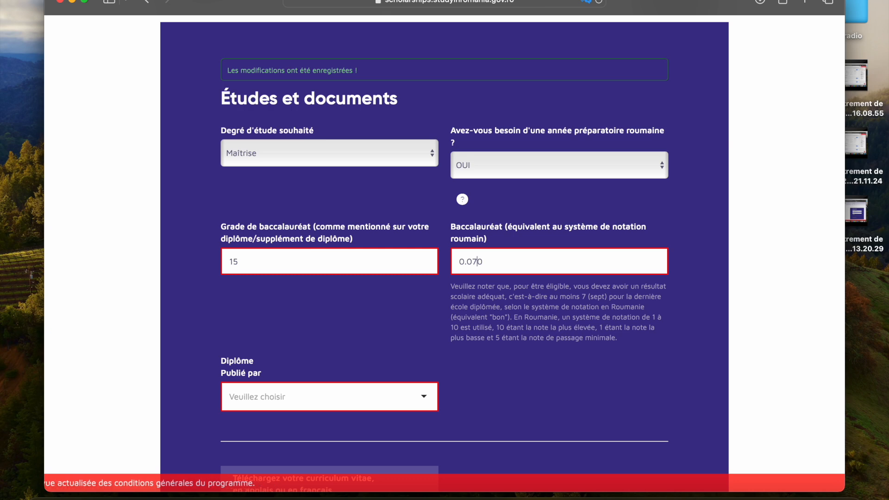
key("BackSpace")
key("BackSpace")
key("BackSpace")
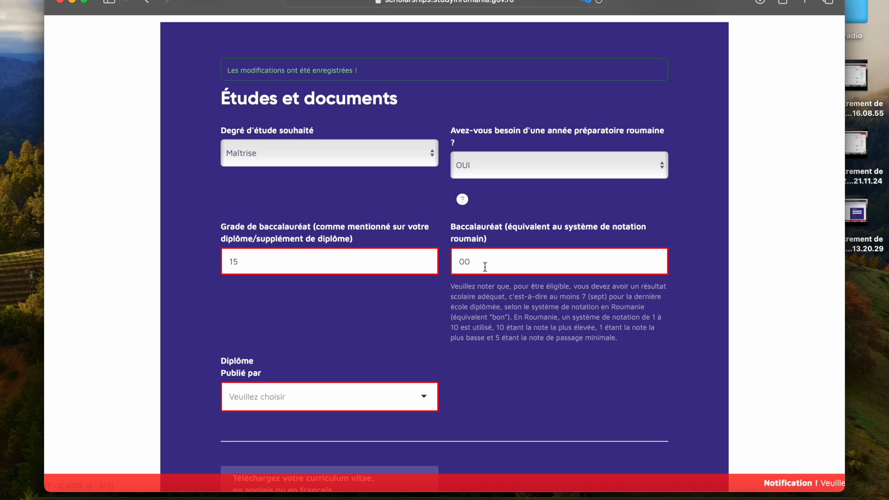
key("BackSpace")
key("BackSpace")
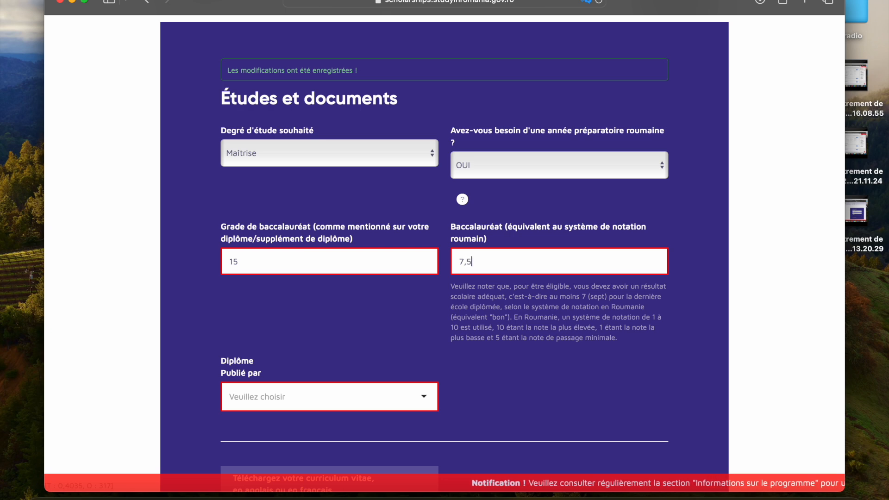
Step: Set the country that issued the diploma to République de Guinée
scroll(263, 407, "down", 3)
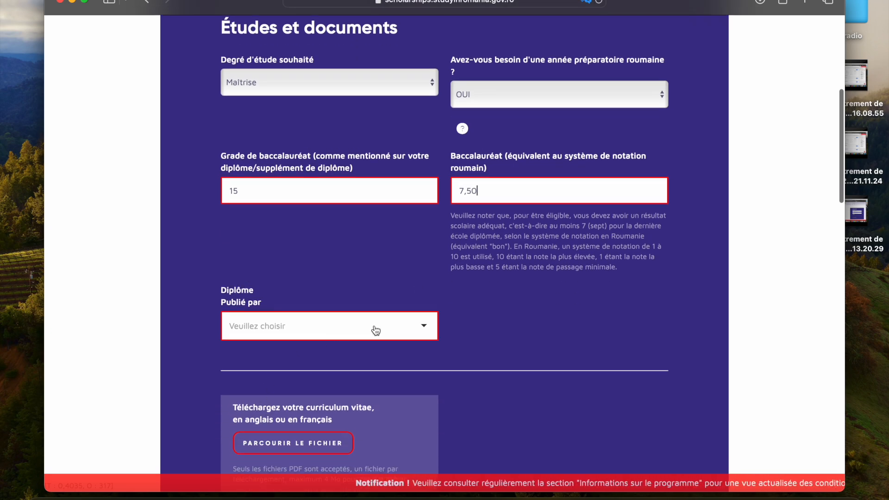
left_click(422, 324)
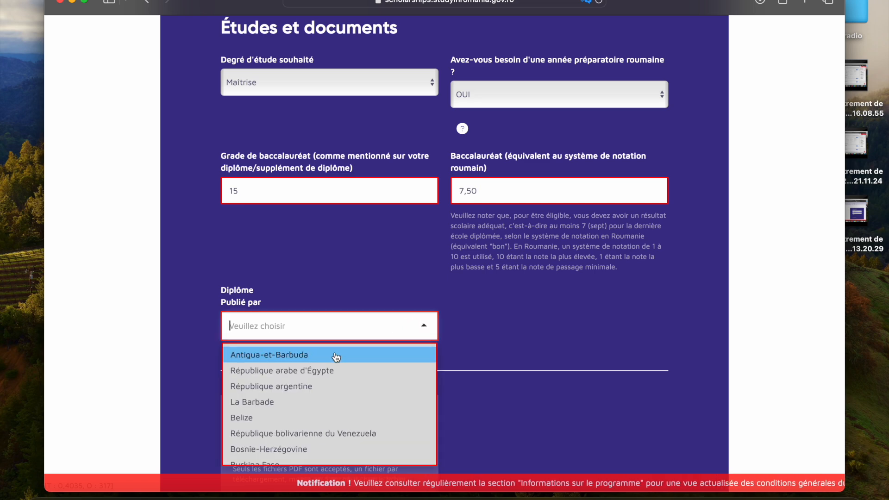
type("ru")
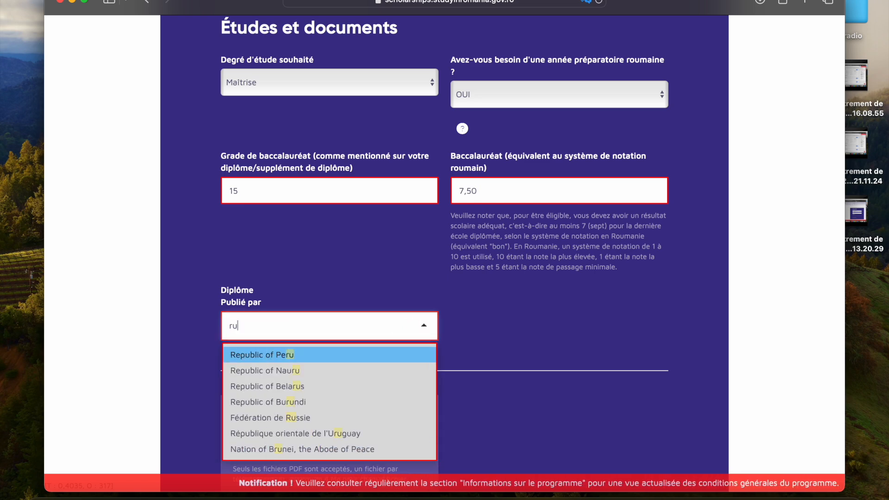
key("BackSpace")
key("BackSpace")
type("gui")
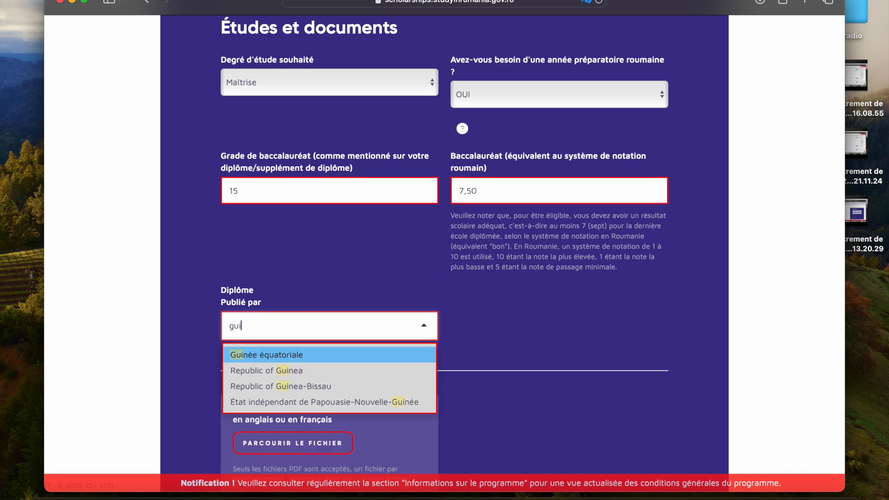
left_click(315, 366)
Step: Examine the document upload requirements, from the curriculum vitae and identity papers to the secondary-school and bachelor's diplomas, transcripts and certificate
scroll(315, 366, "down", 3)
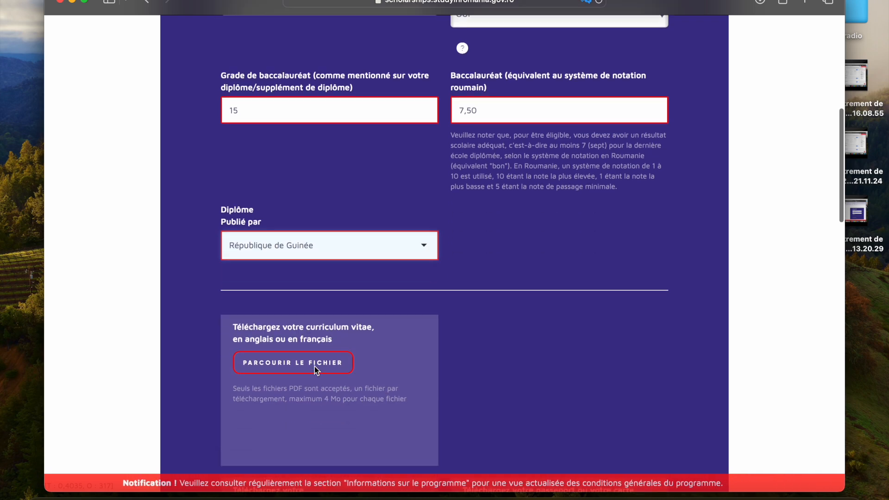
scroll(314, 366, "down", 5)
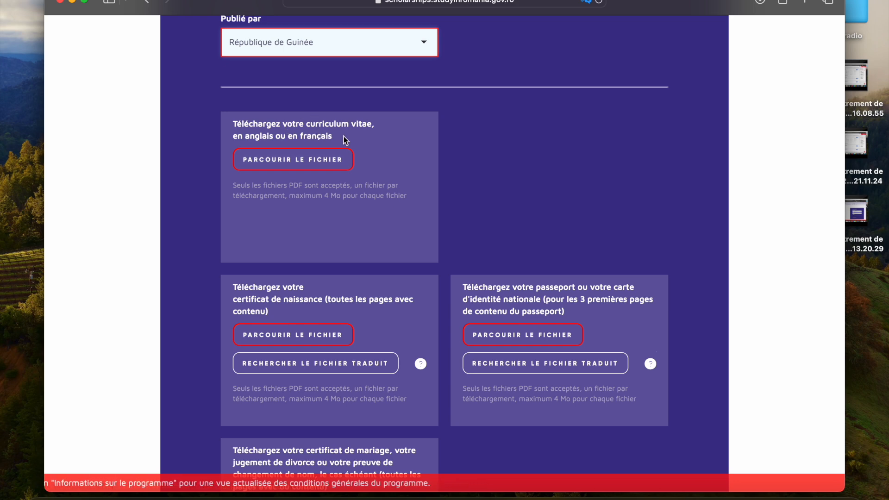
scroll(332, 150, "down", 5)
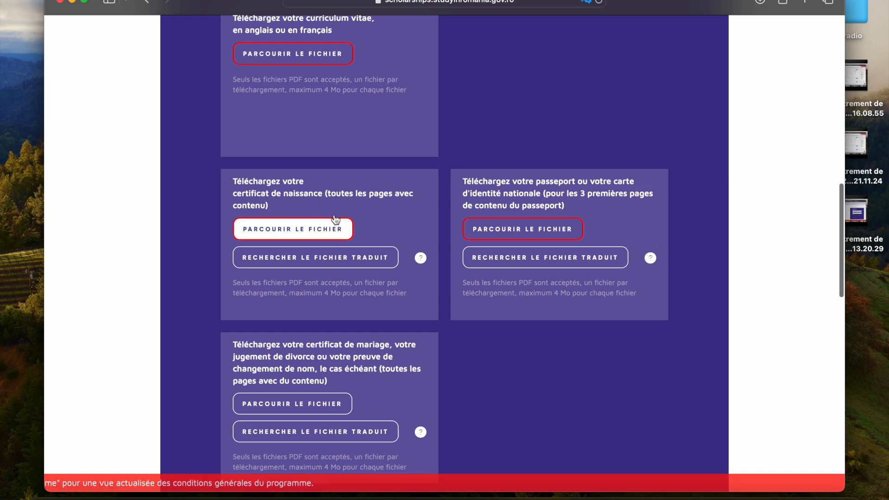
scroll(336, 222, "down", 2)
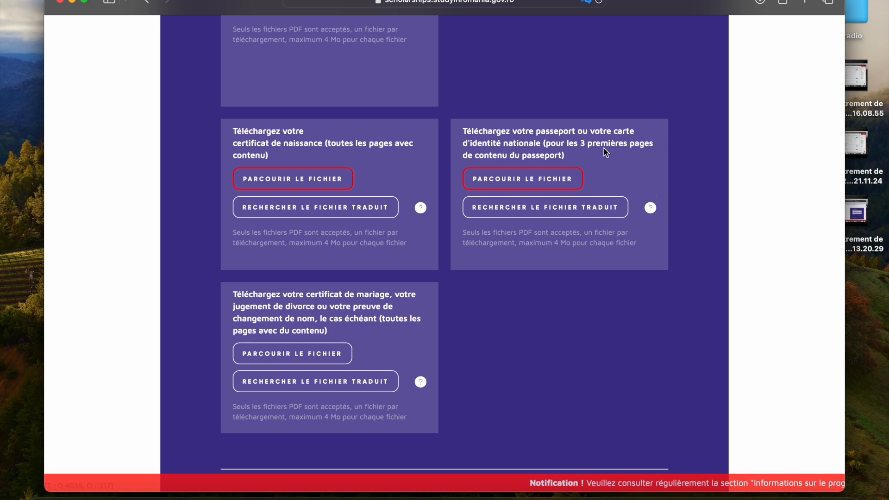
scroll(604, 148, "down", 3)
scroll(308, 197, "down", 2)
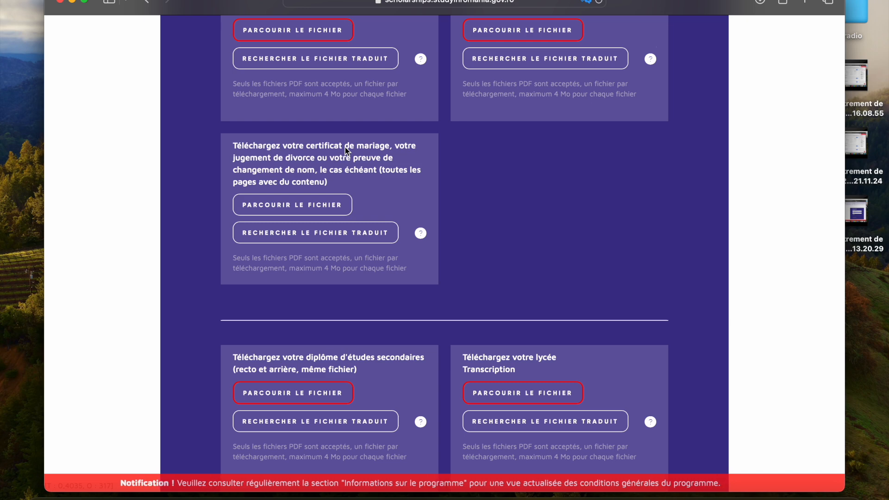
scroll(346, 147, "down", 5)
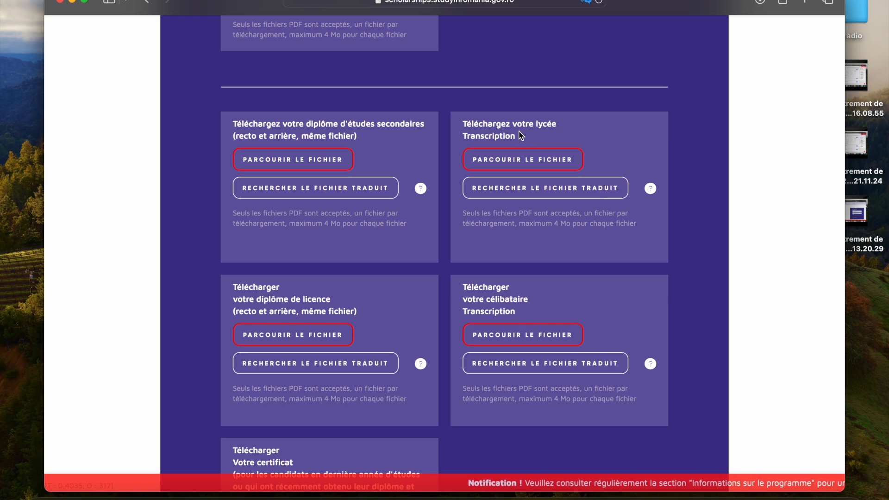
scroll(519, 135, "down", 1)
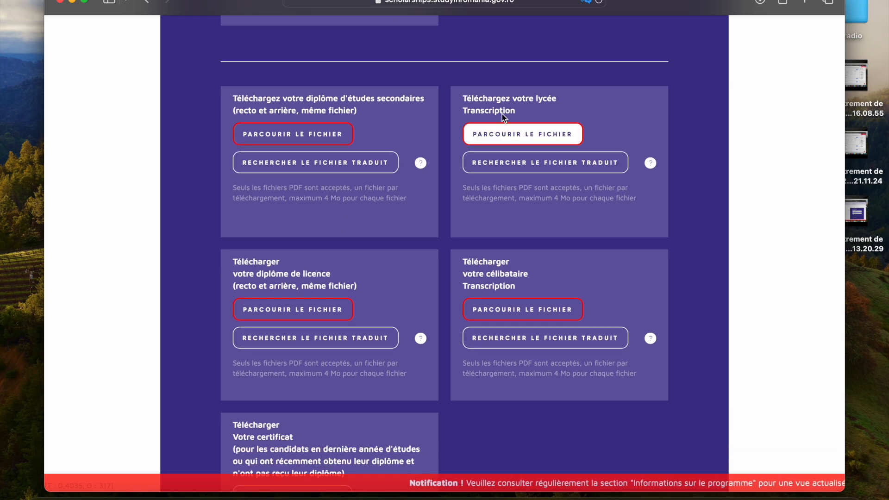
scroll(493, 129, "down", 5)
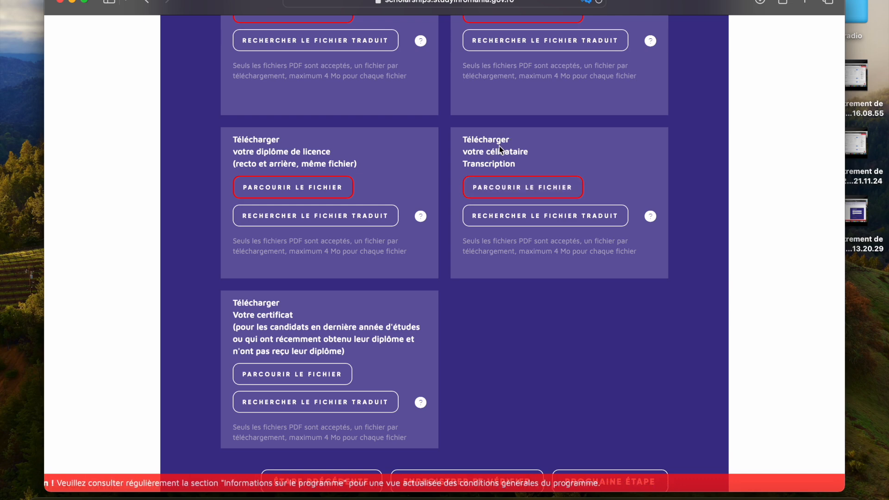
scroll(499, 146, "down", 1)
scroll(500, 146, "down", 2)
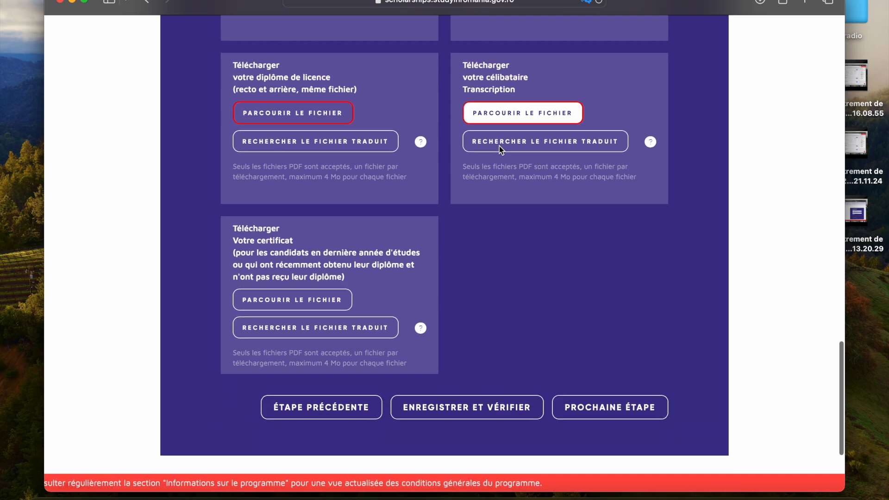
scroll(500, 150, "up", 4)
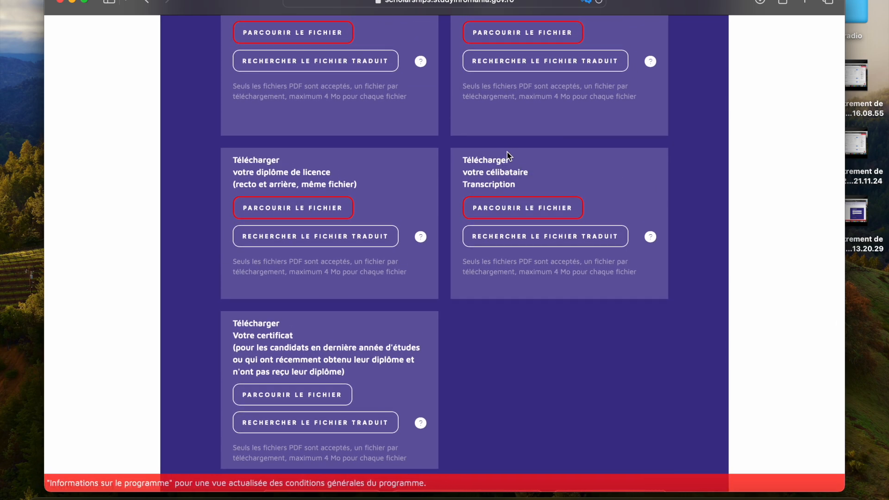
scroll(507, 152, "down", 3)
scroll(508, 156, "down", 3)
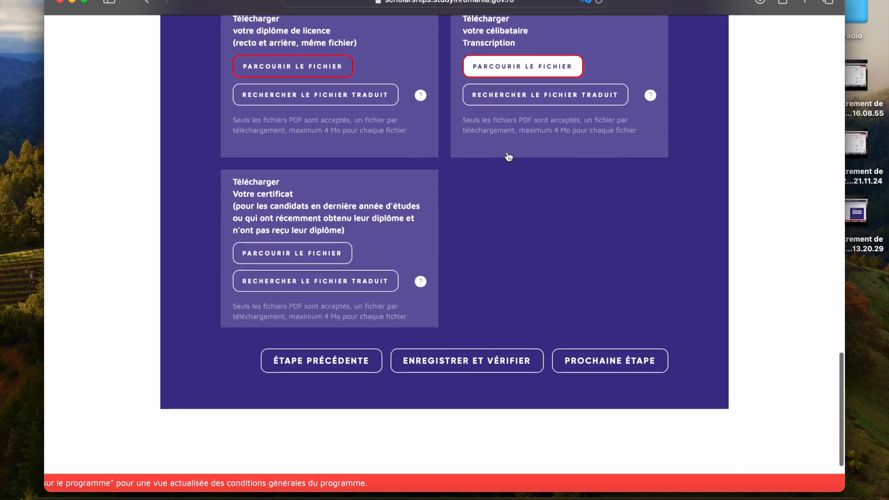
scroll(508, 154, "up", 7)
scroll(508, 153, "up", 8)
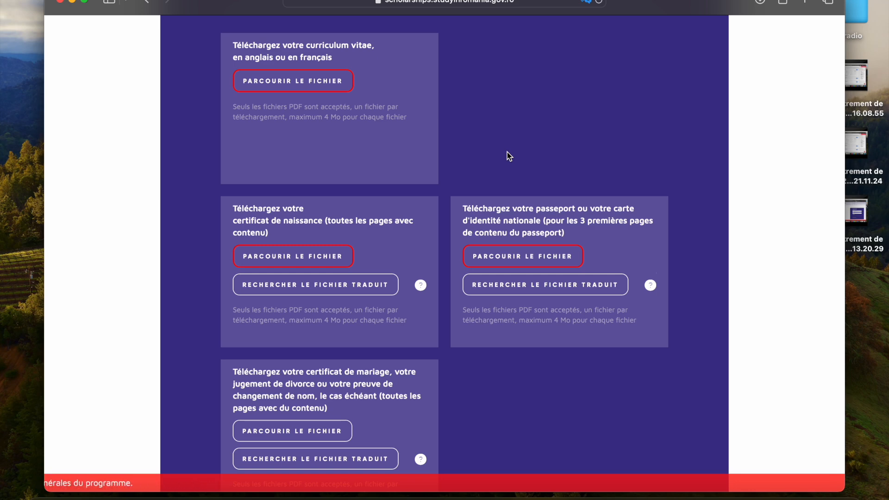
scroll(507, 151, "down", 12)
scroll(507, 152, "down", 6)
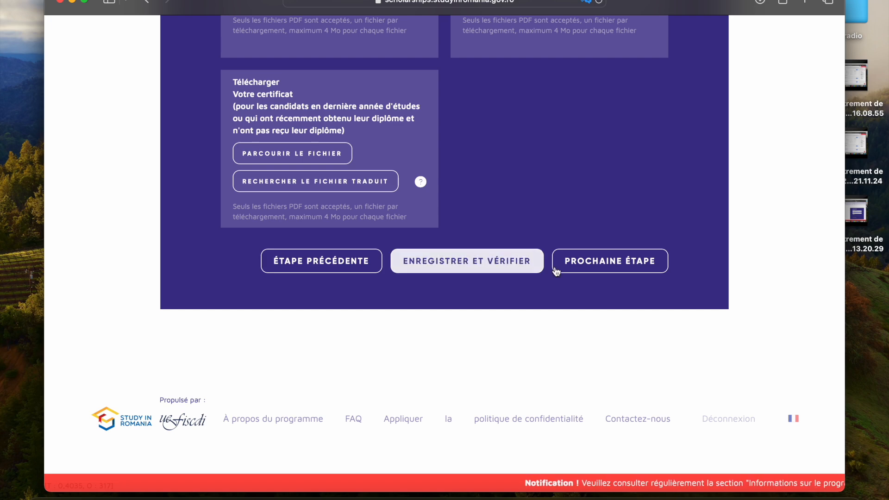
Step: Continue to the university selection stage and choose "Transylvanie" Université de Brasov as the university for the preparatory year
left_click(585, 262)
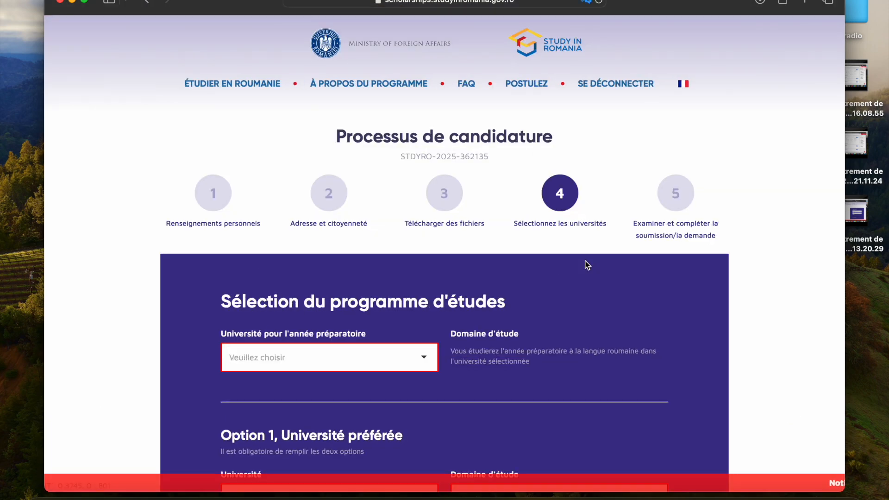
scroll(587, 265, "down", 4)
scroll(587, 265, "down", 4)
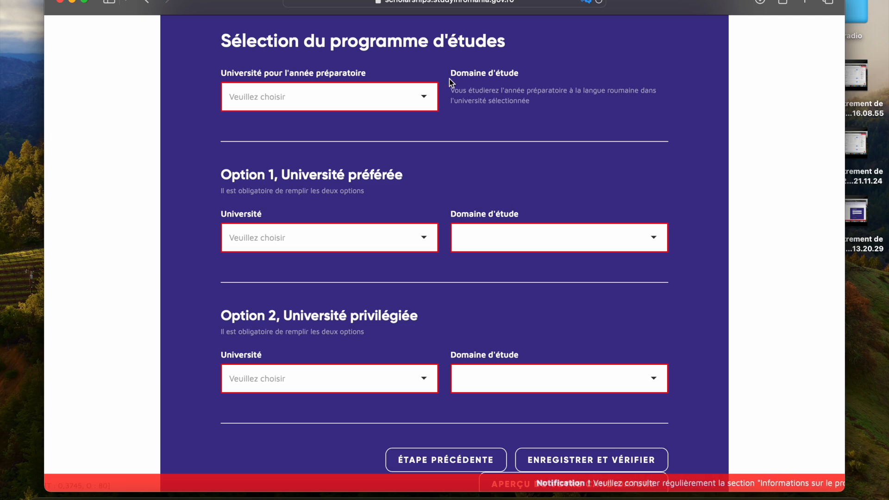
left_click(431, 97)
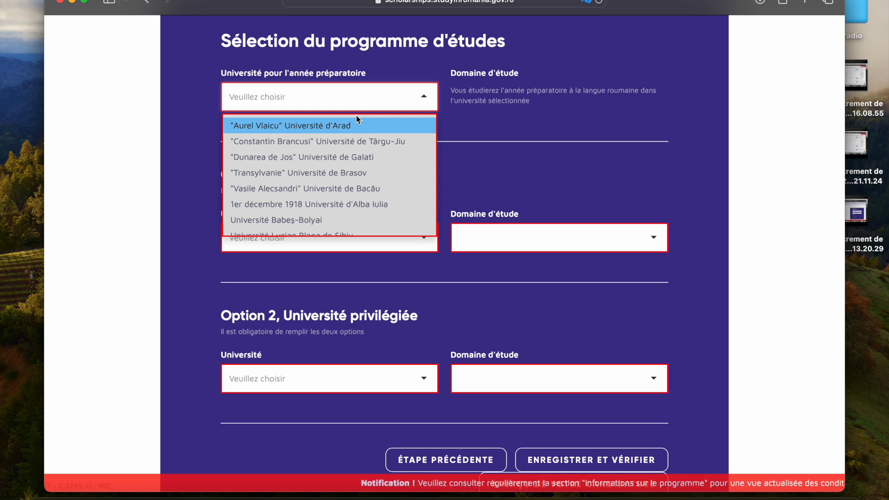
scroll(297, 210, "down", 5)
scroll(296, 210, "up", 5)
scroll(297, 210, "down", 3)
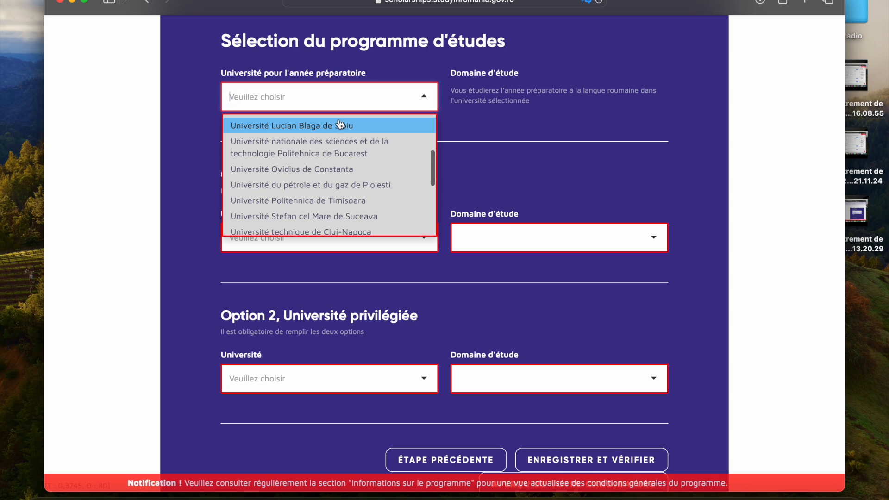
scroll(325, 202, "up", 4)
scroll(325, 204, "down", 1)
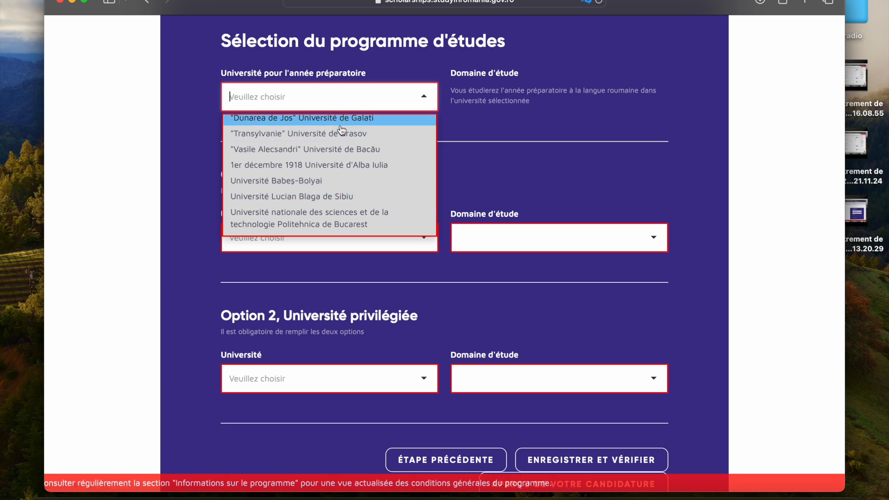
left_click(341, 134)
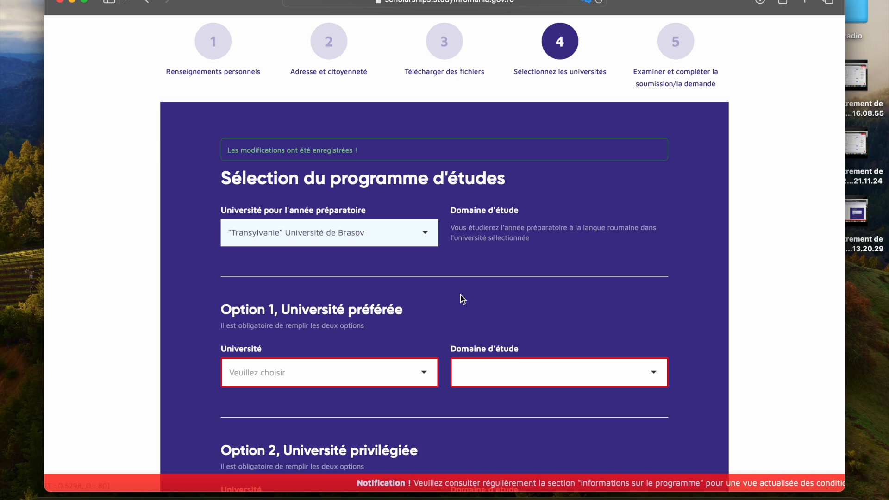
Step: Try to find the Option 1 preferred university by searching its list for bucare
scroll(462, 299, "down", 5)
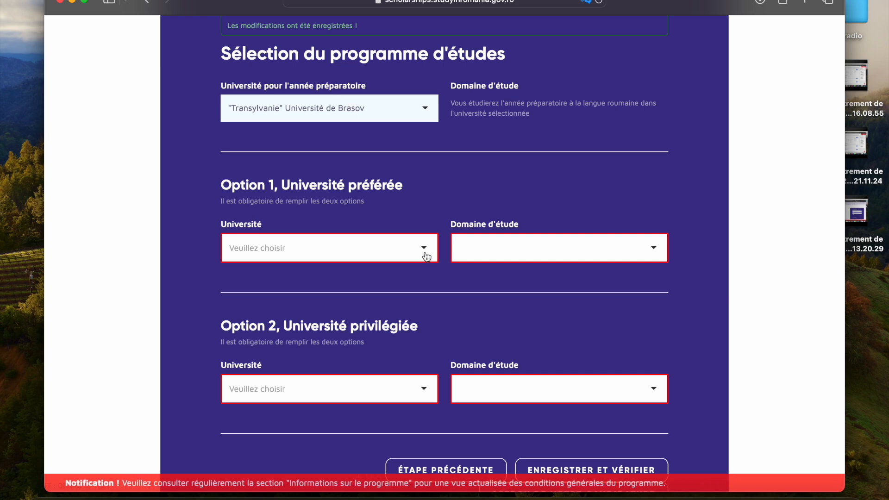
left_click(654, 241)
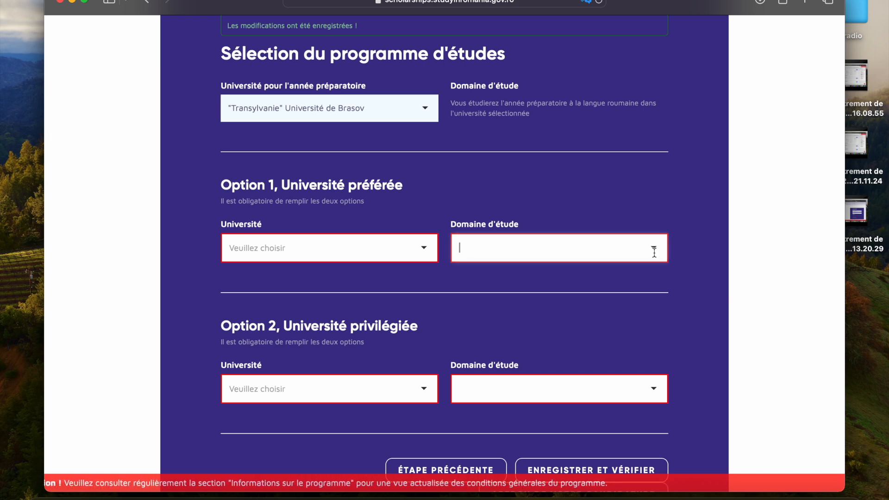
left_click(428, 250)
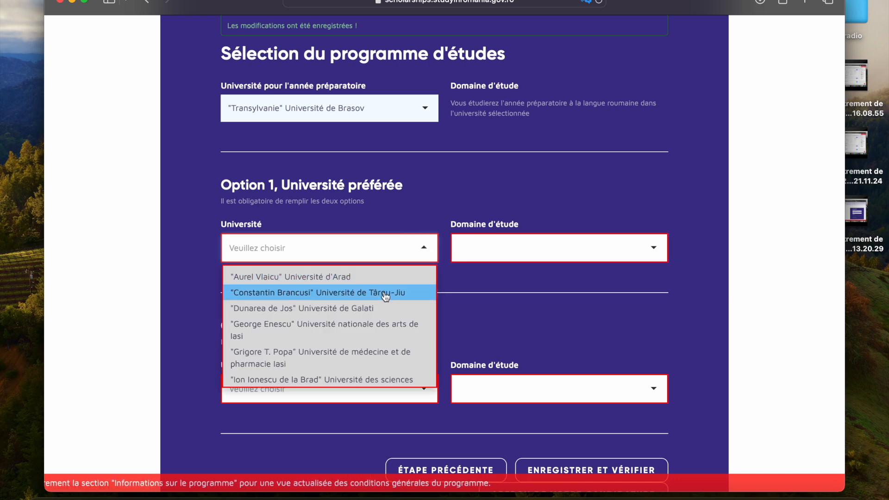
type("bucare")
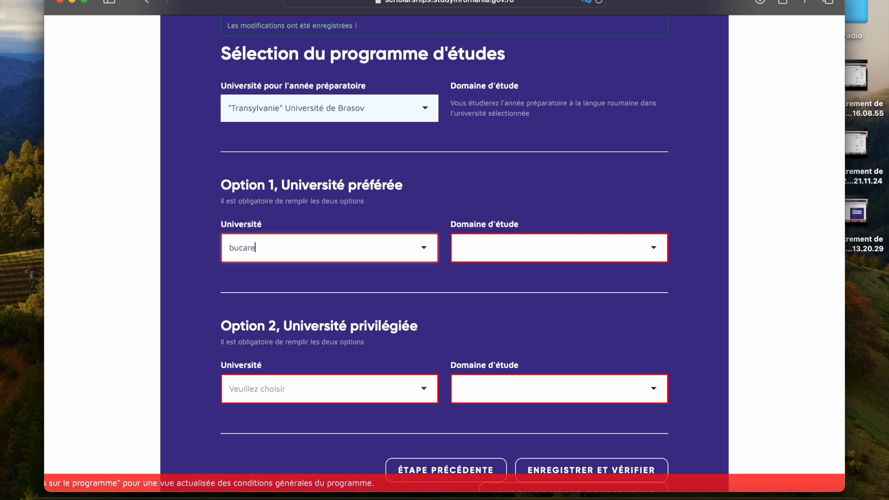
key("BackSpace")
key("BackSpace")
key("BackSpace")
key("BackSpace")
Step: Search the Option 1 university list for univers and look through the universities it offers
type("univer")
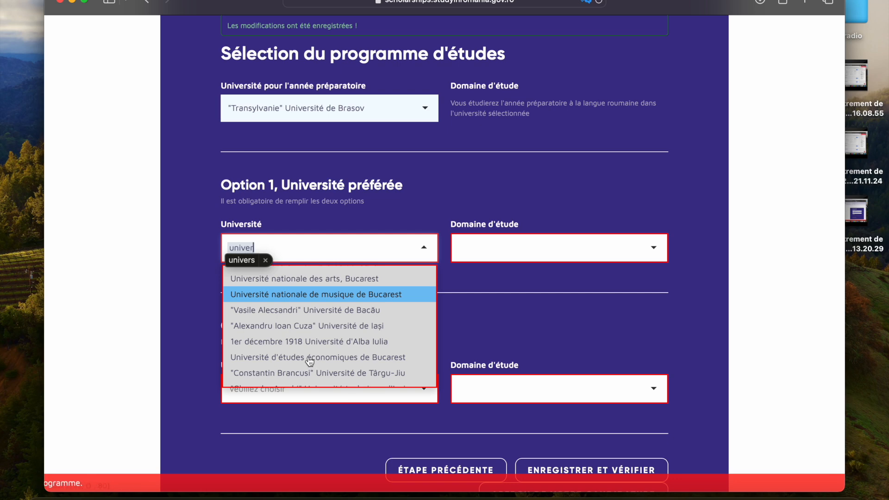
scroll(310, 361, "down", 3)
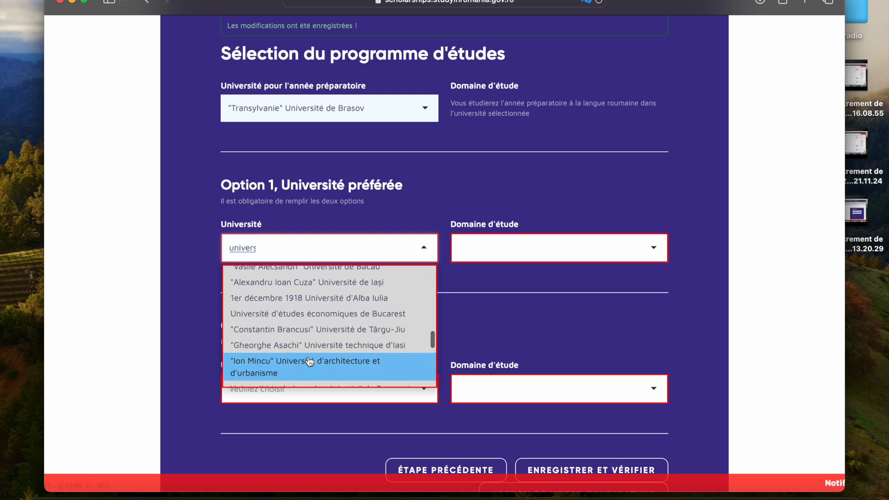
scroll(310, 361, "down", 3)
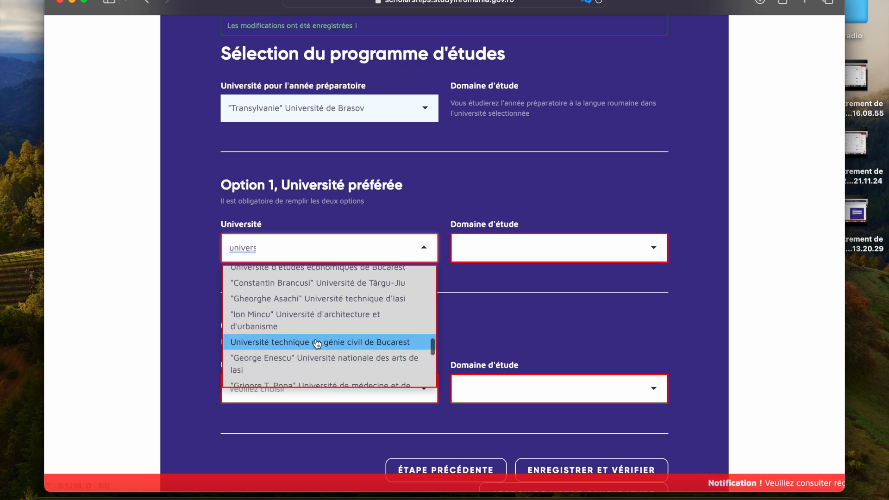
scroll(317, 343, "down", 5)
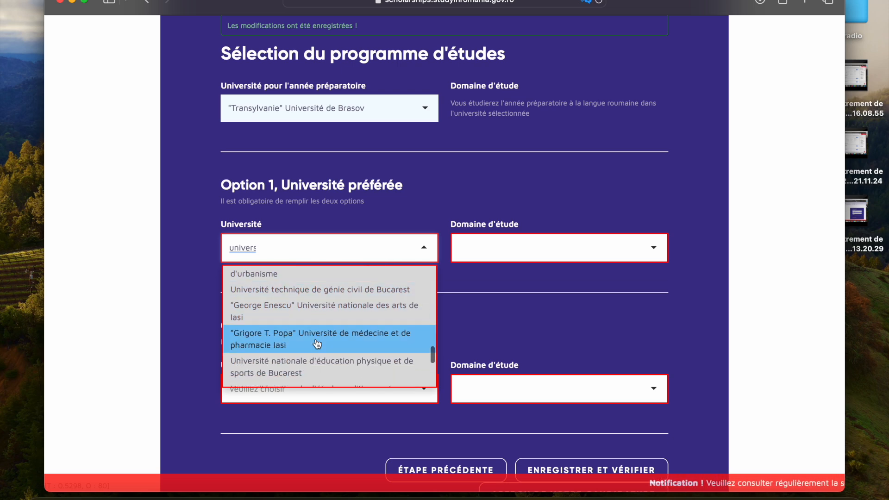
scroll(323, 339, "down", 2)
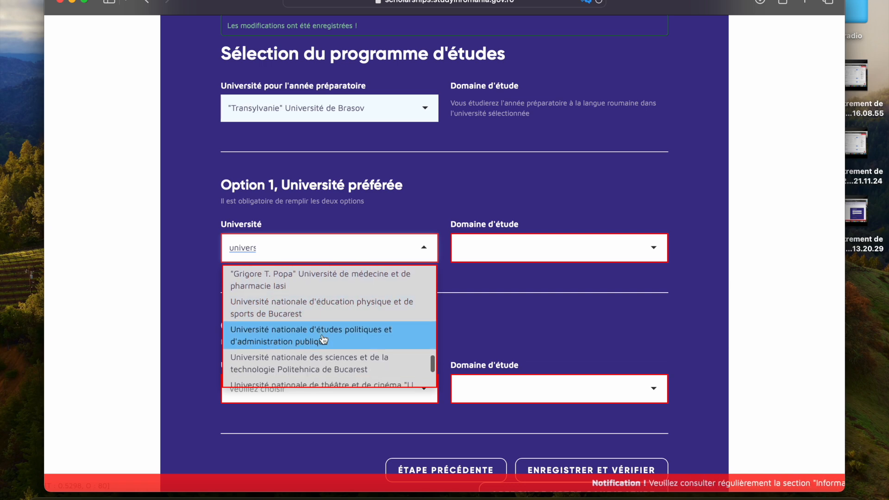
scroll(323, 339, "down", 2)
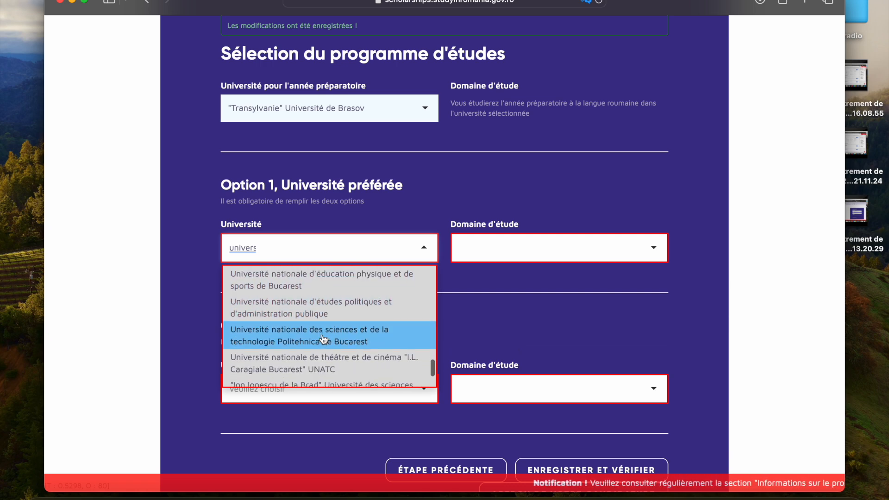
scroll(323, 340, "down", 2)
scroll(324, 339, "up", 20)
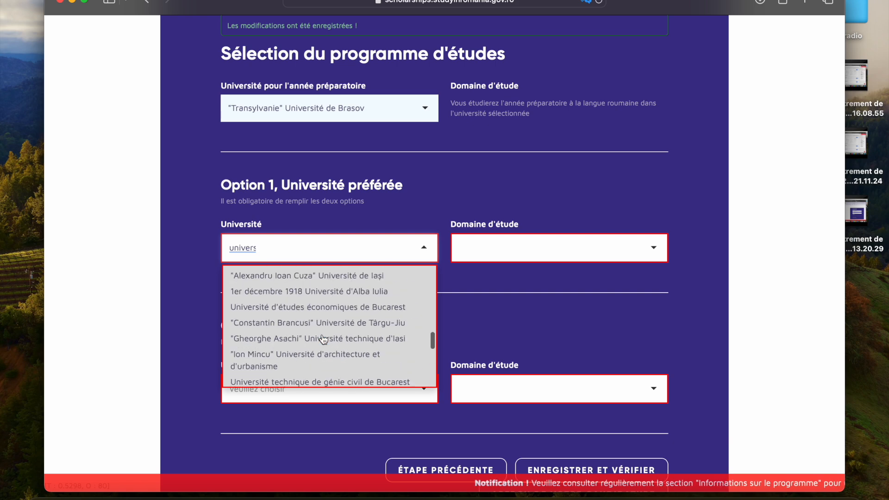
scroll(323, 340, "up", 10)
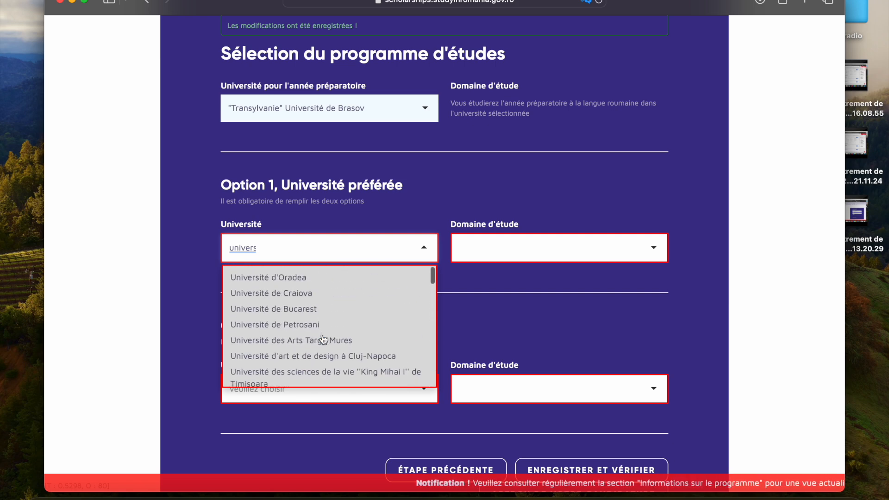
Step: Choose Université de Bucarest as the Option 1 preferred university
left_click(308, 254)
type("universi")
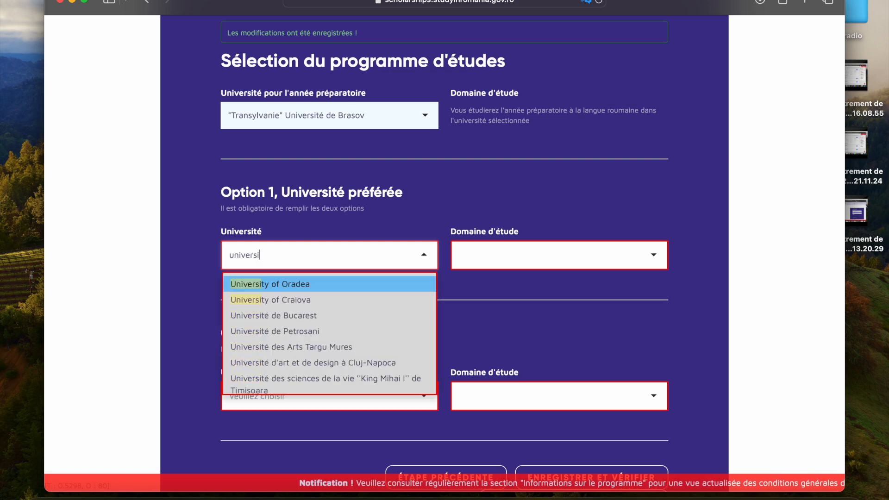
type("té de")
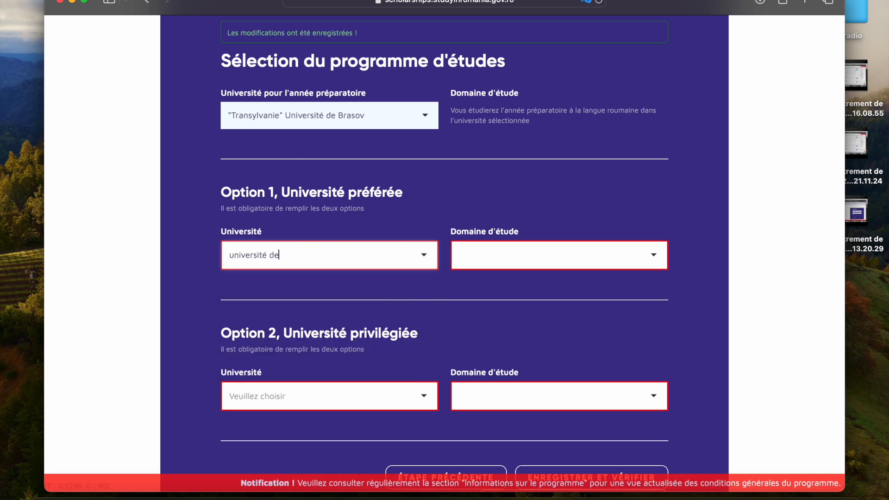
key("BackSpace")
key("BackSpace")
key("BackSpace")
key("BackSpace")
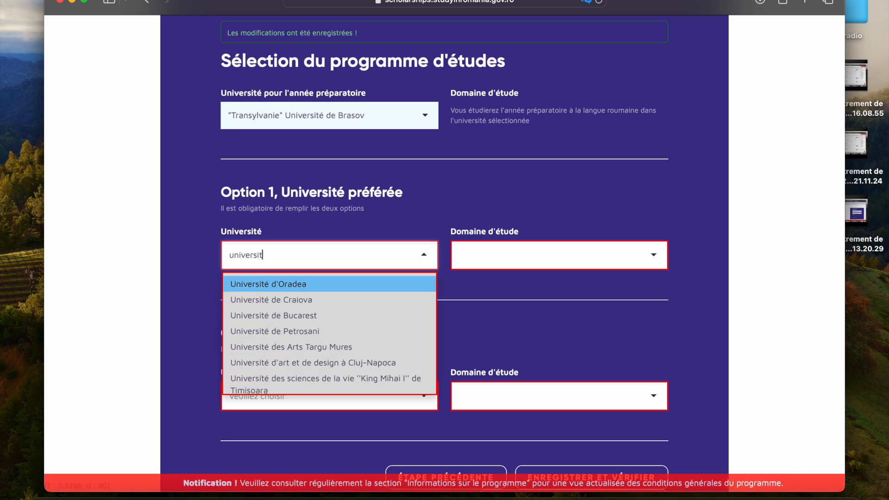
left_click(309, 319)
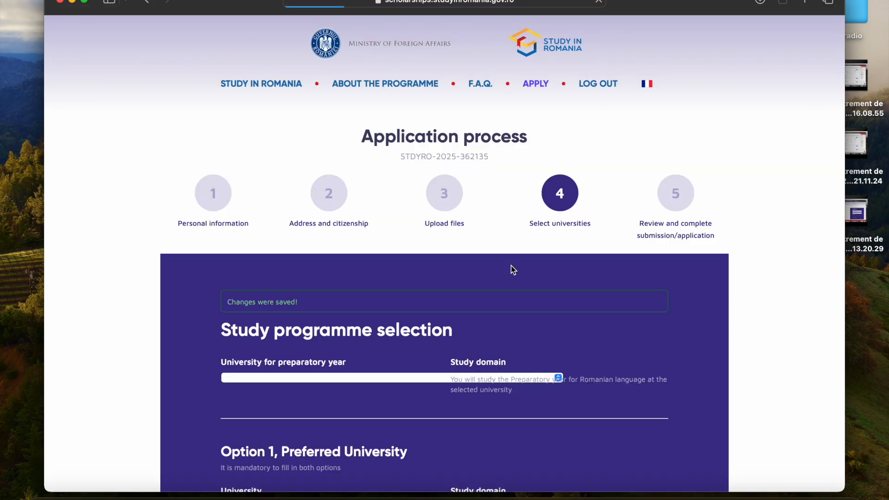
Step: Review the study domains offered for Option 1 and choose Informatique
scroll(513, 270, "down", 8)
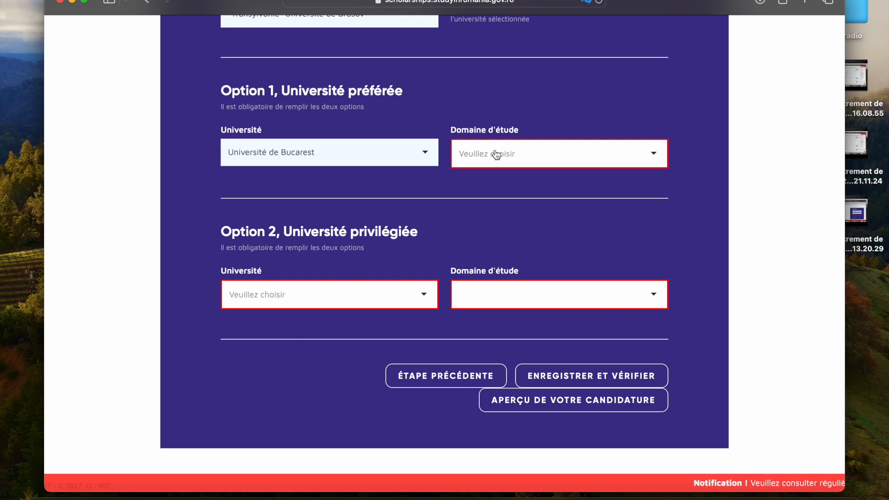
left_click(652, 153)
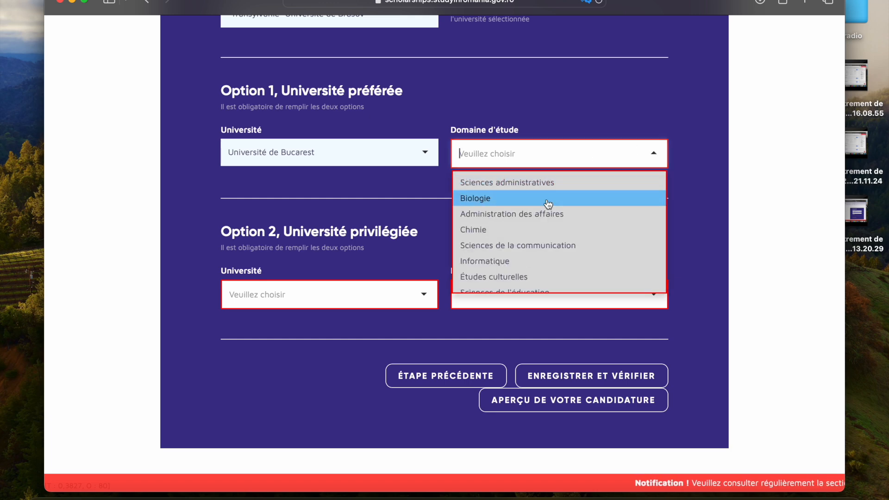
scroll(548, 204, "down", 10)
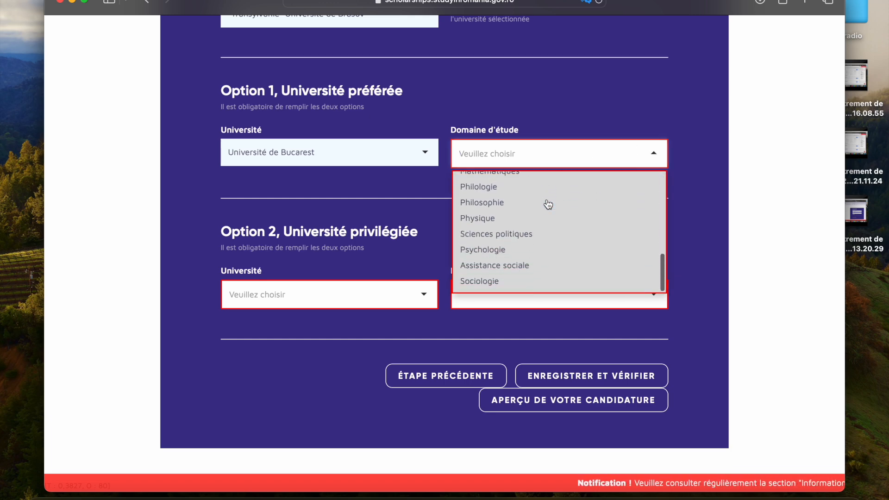
scroll(548, 204, "down", 3)
scroll(548, 204, "up", 2)
scroll(548, 204, "up", 3)
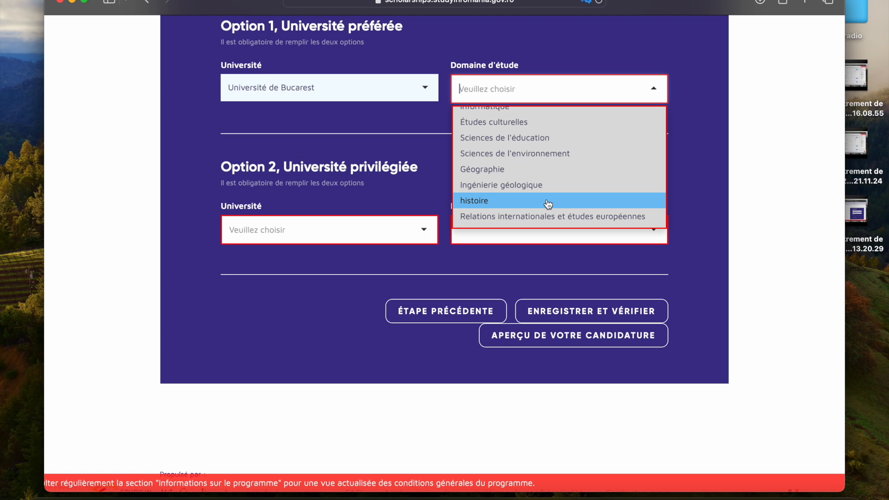
scroll(548, 204, "up", 5)
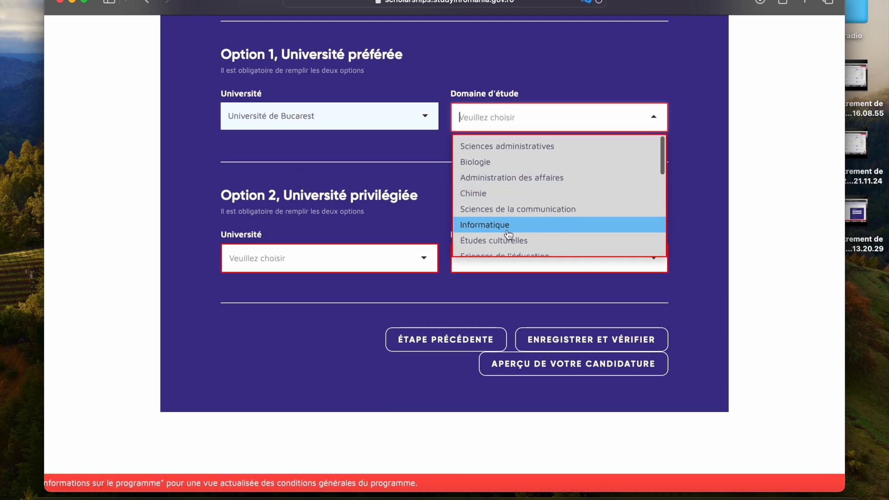
left_click(548, 224)
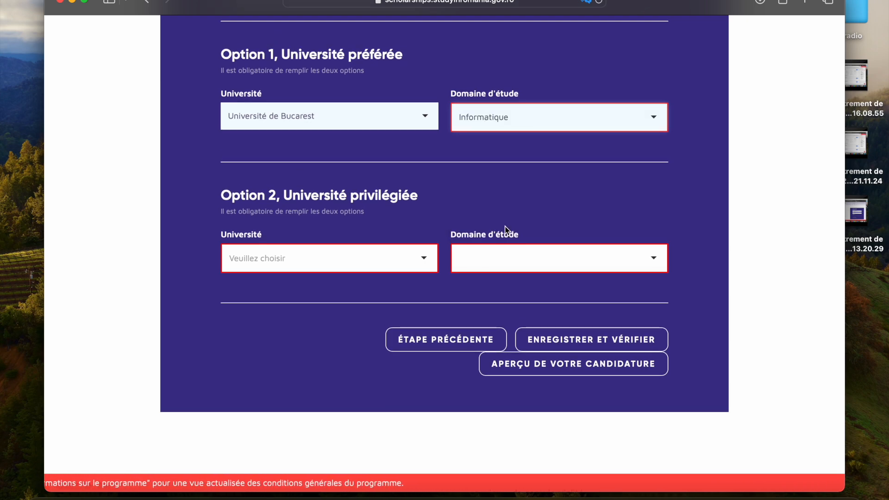
Step: Choose Université technique de Cluj-Napoca as the Option 2 preferred university
left_click(423, 260)
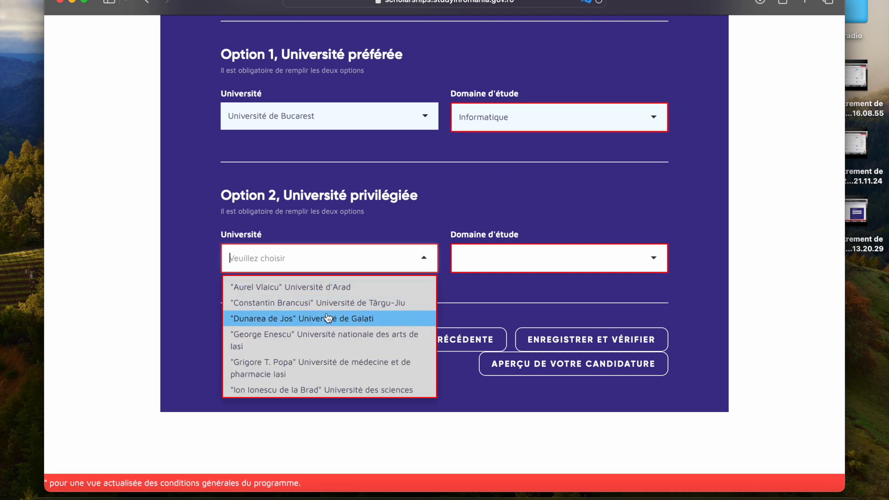
type("u")
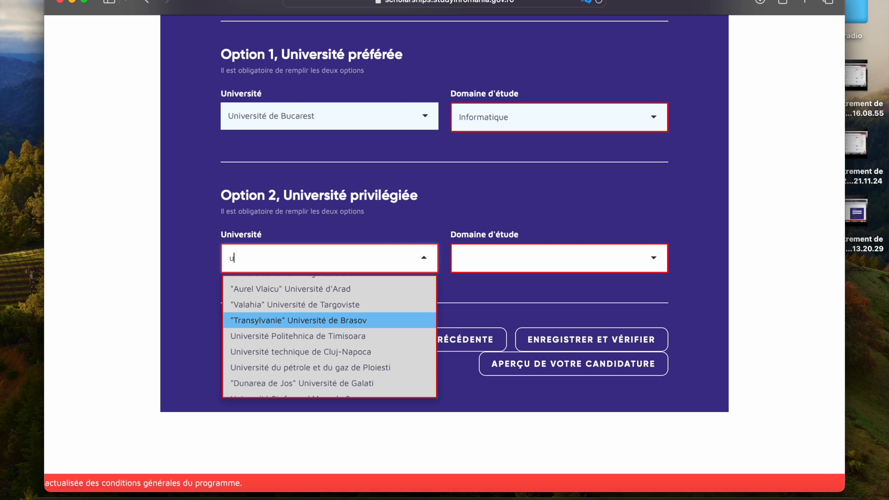
type("niver")
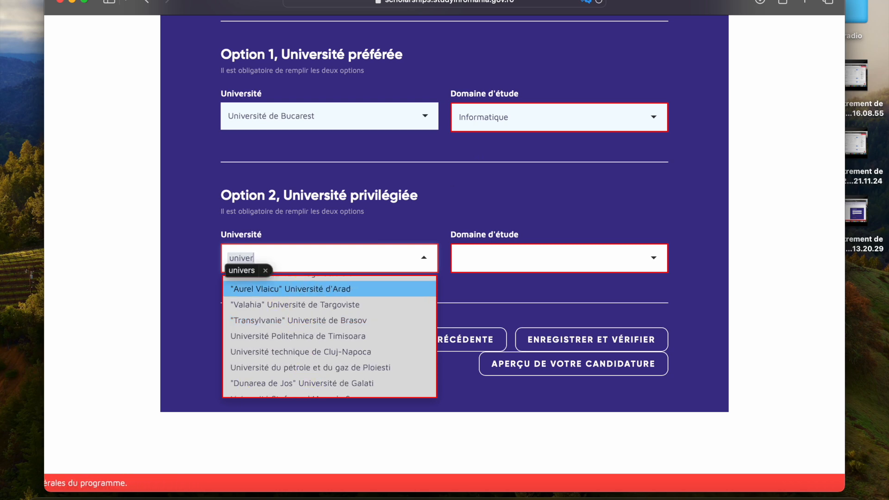
left_click(314, 351)
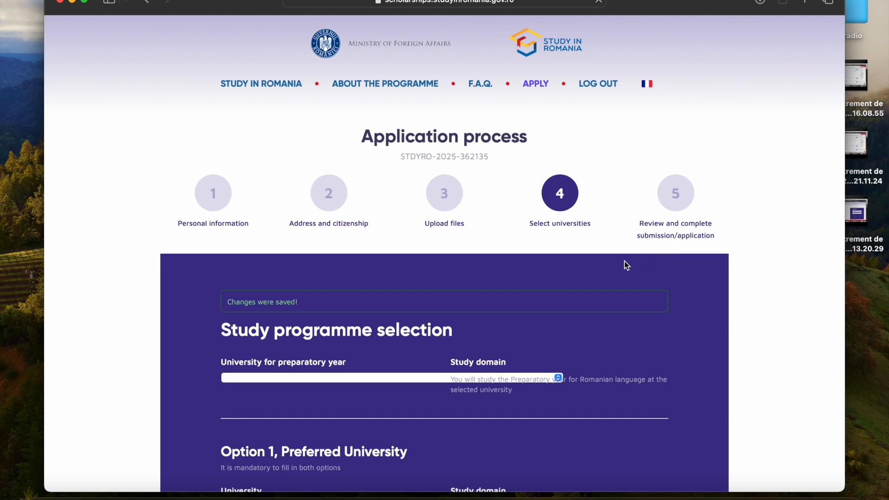
scroll(545, 341, "down", 10)
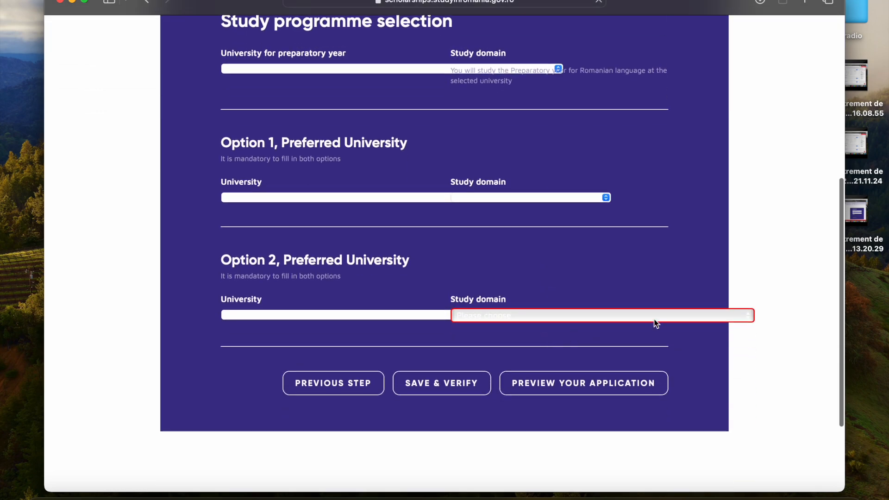
left_click(656, 315)
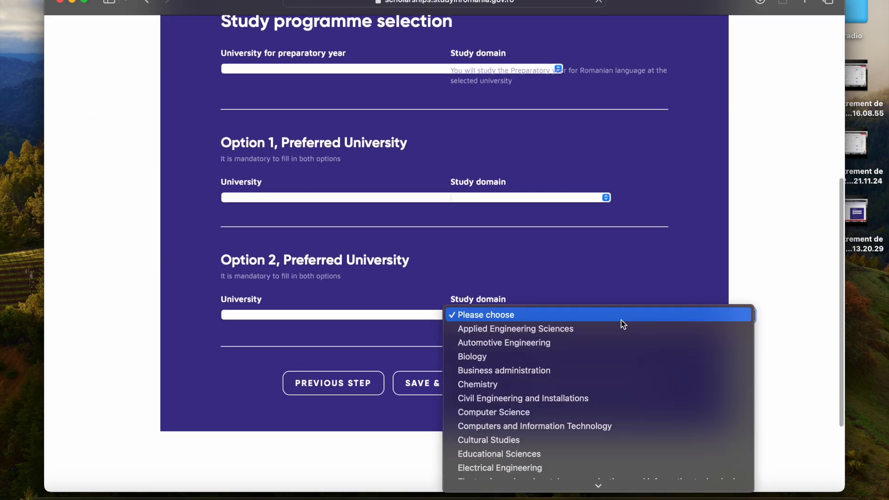
left_click(593, 262)
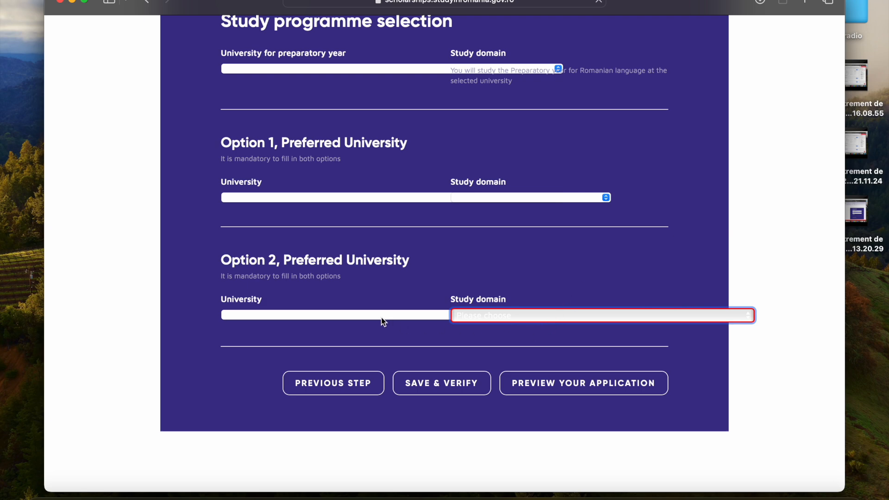
scroll(382, 297, "up", 3)
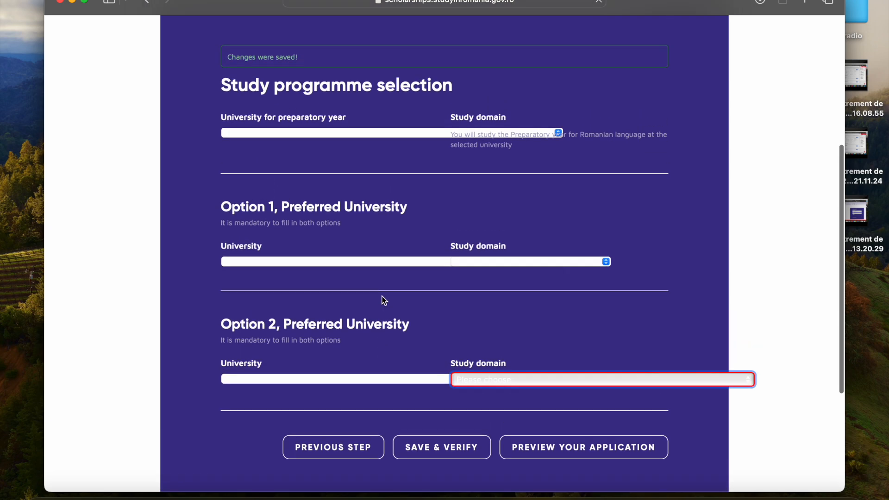
scroll(382, 297, "down", 4)
scroll(383, 300, "down", 2)
left_click(397, 272)
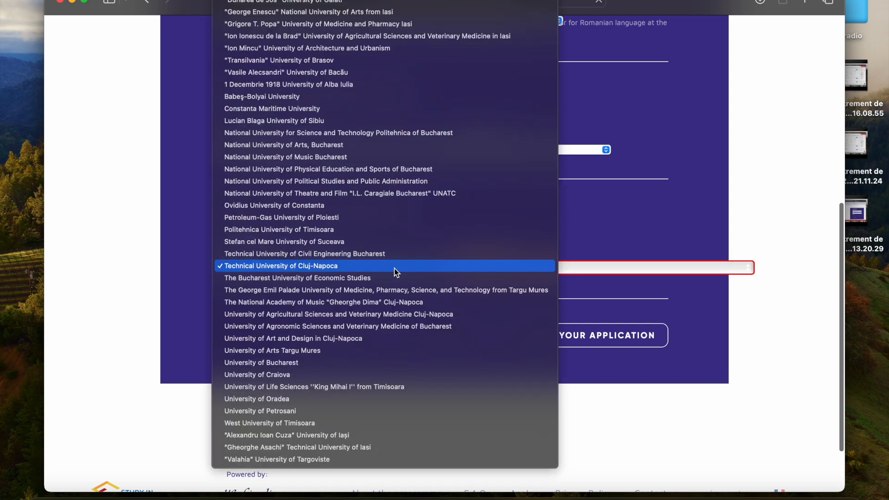
left_click(515, 272)
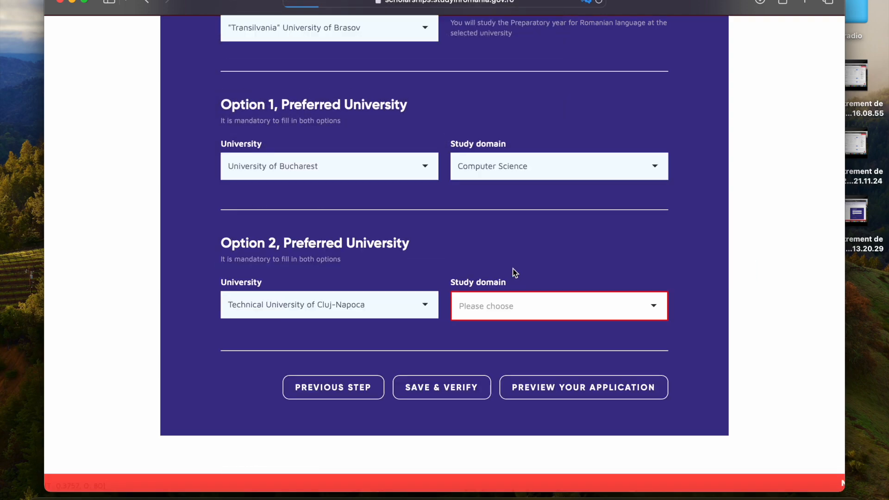
Step: Look through the study domains offered for Option 2 and choose Informatique
left_click(657, 306)
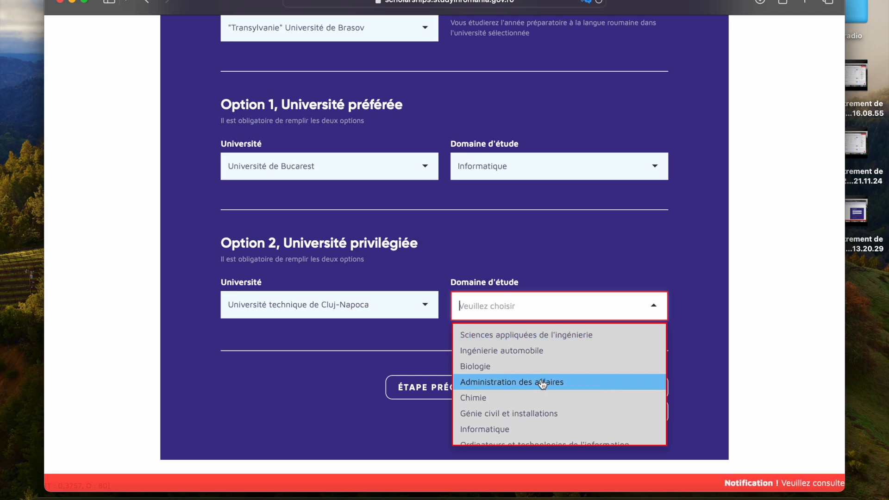
scroll(542, 383, "down", 5)
scroll(543, 384, "down", 5)
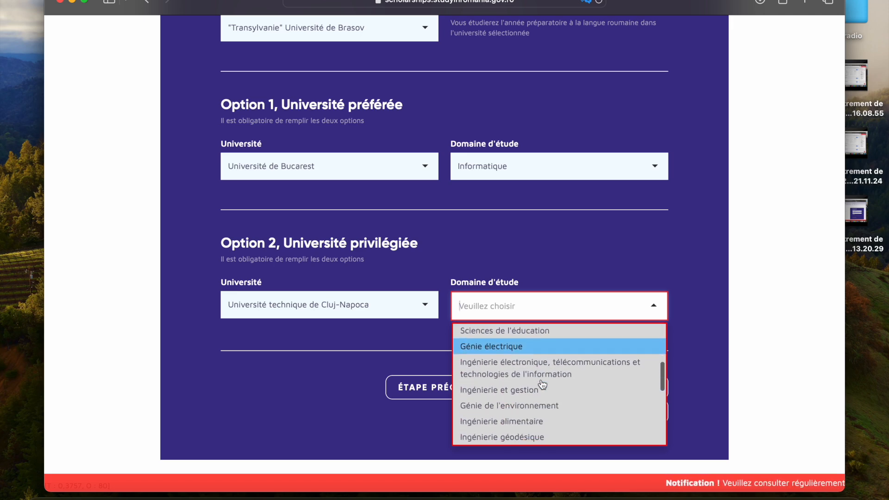
scroll(543, 384, "down", 5)
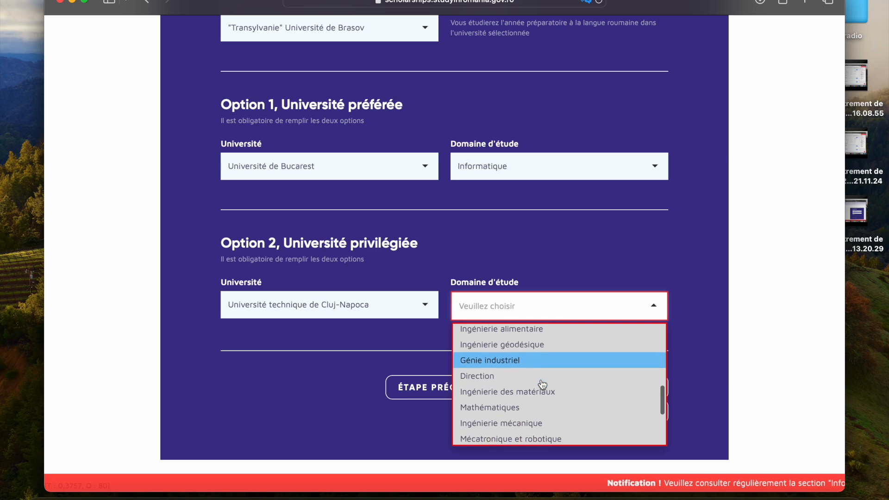
scroll(543, 384, "down", 5)
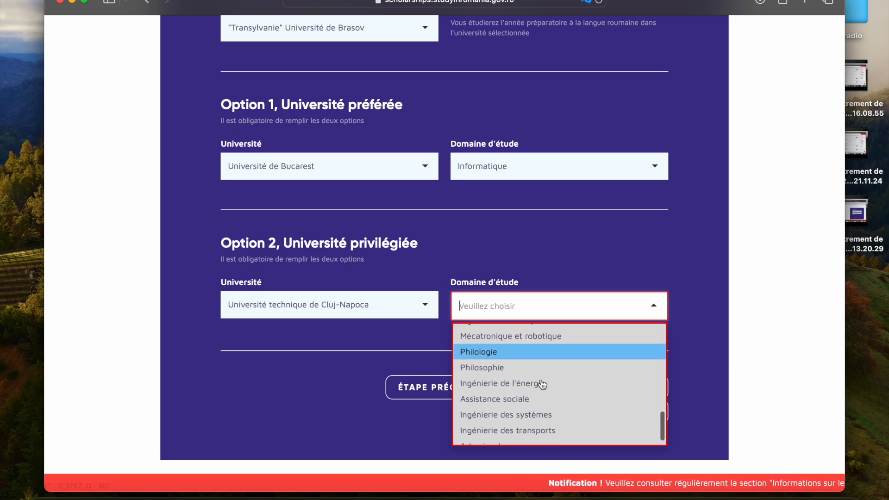
scroll(542, 384, "up", 3)
scroll(543, 385, "up", 3)
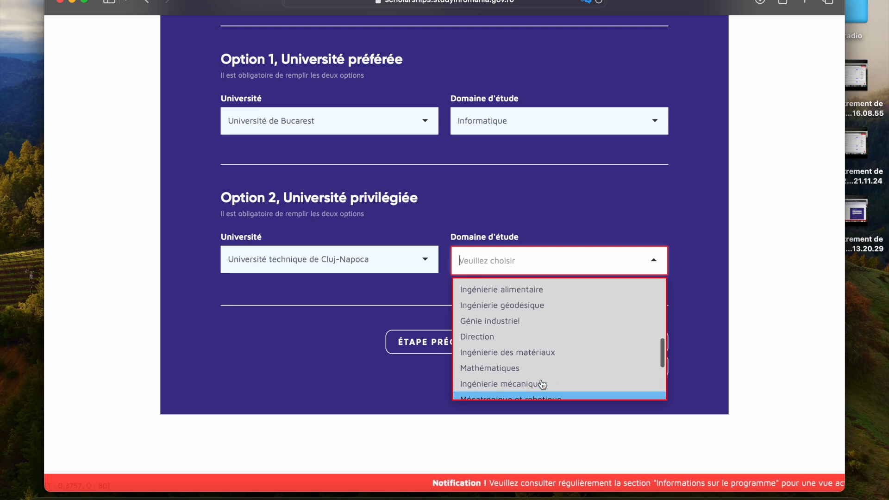
scroll(543, 384, "up", 3)
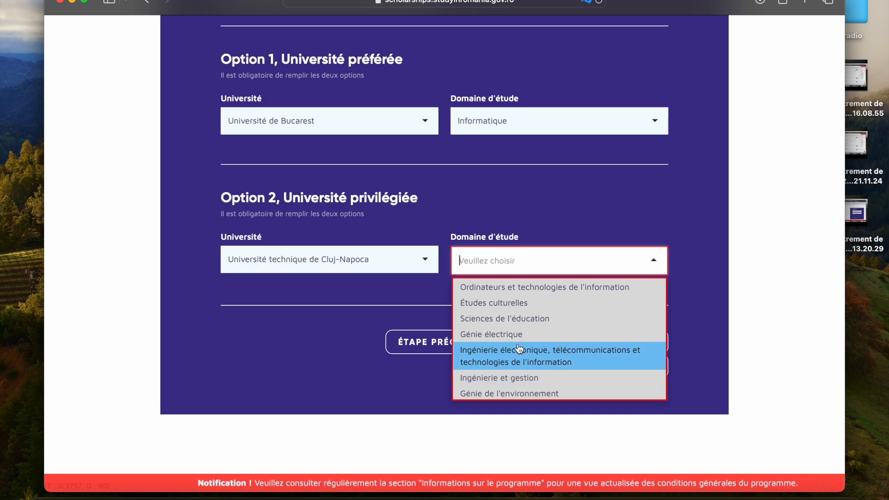
scroll(519, 350, "up", 2)
scroll(519, 349, "up", 1)
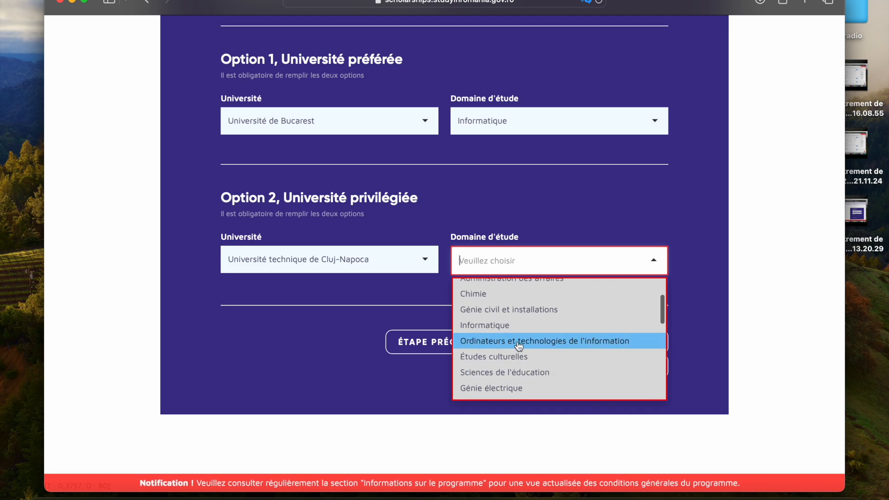
left_click(509, 323)
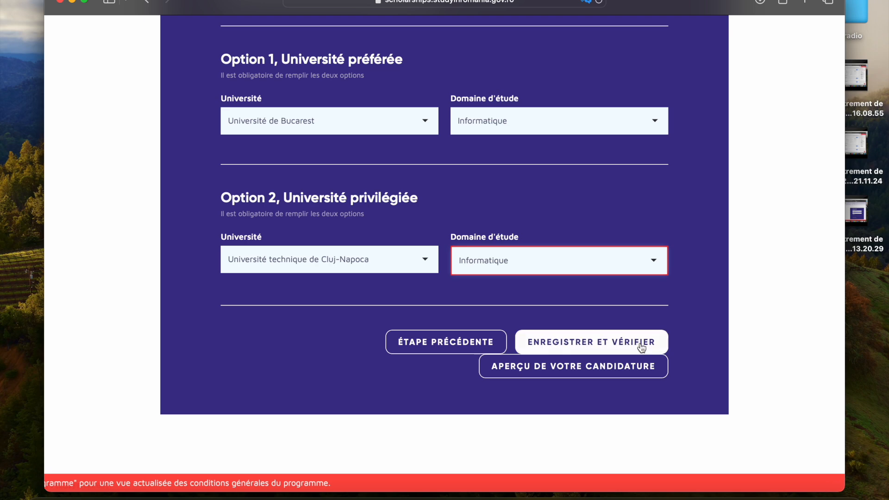
Step: Save and verify the university selections, and open the preview of the application
left_click(625, 341)
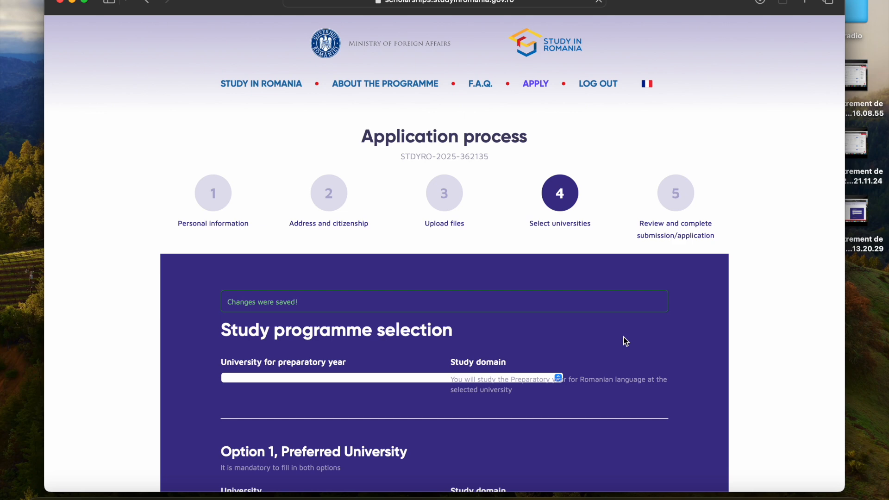
scroll(625, 341, "down", 5)
scroll(625, 342, "down", 5)
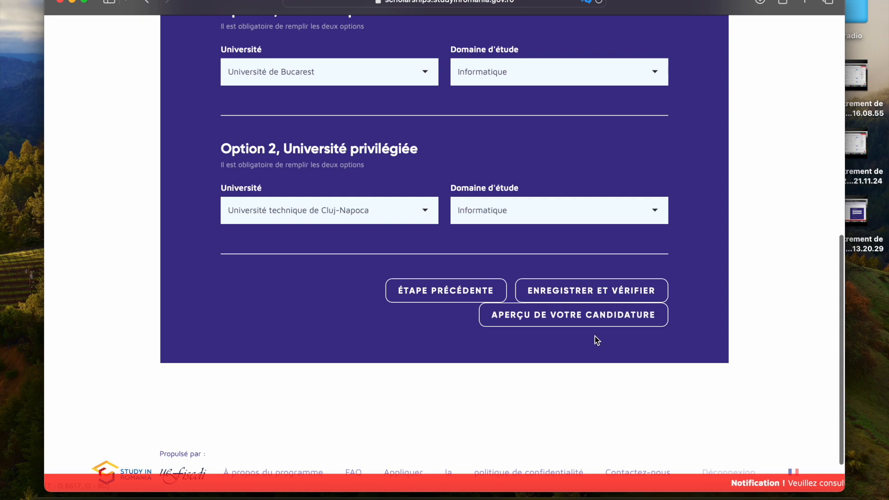
left_click(596, 326)
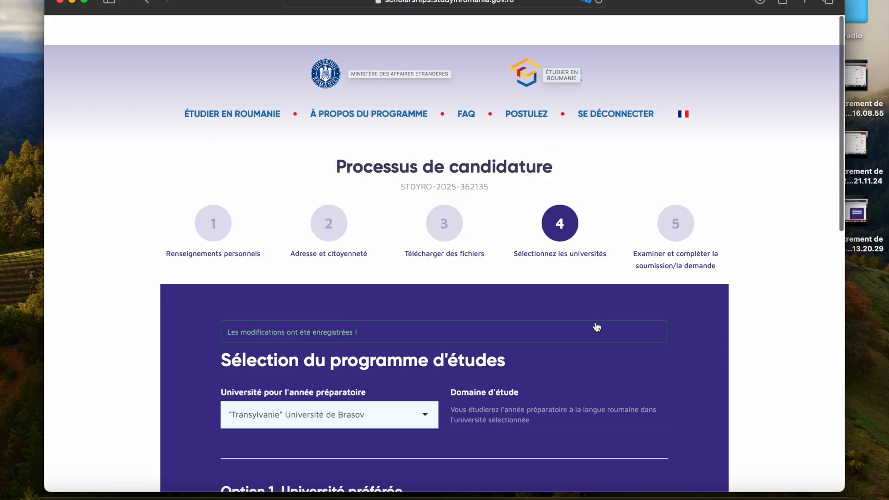
scroll(597, 326, "down", 10)
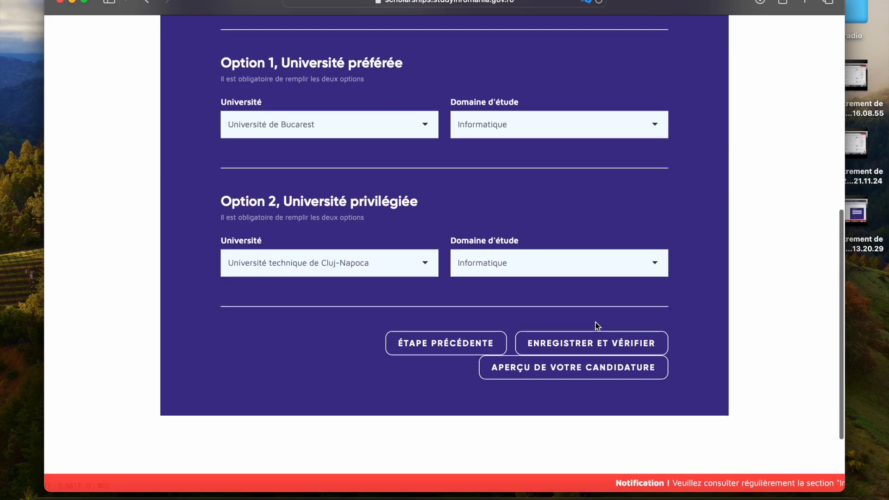
left_click(575, 373)
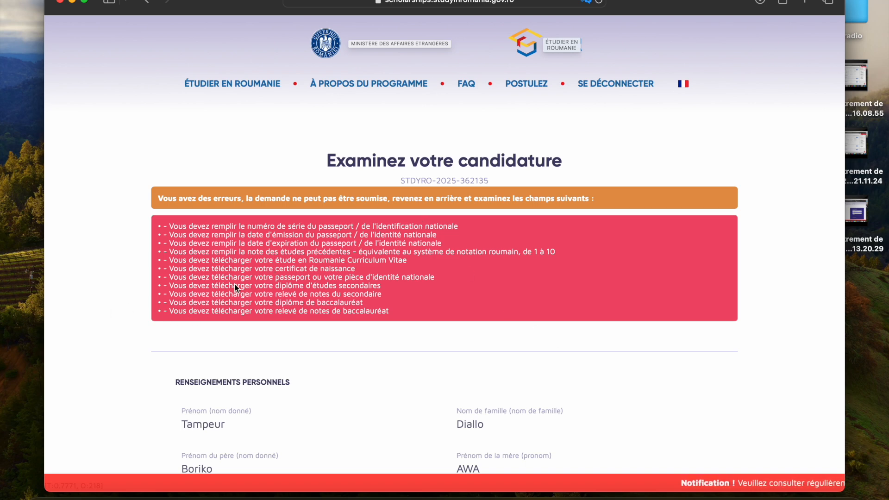
Step: Examine the application preview from the list of errors through the university options to the uploaded files section
scroll(246, 280, "down", 4)
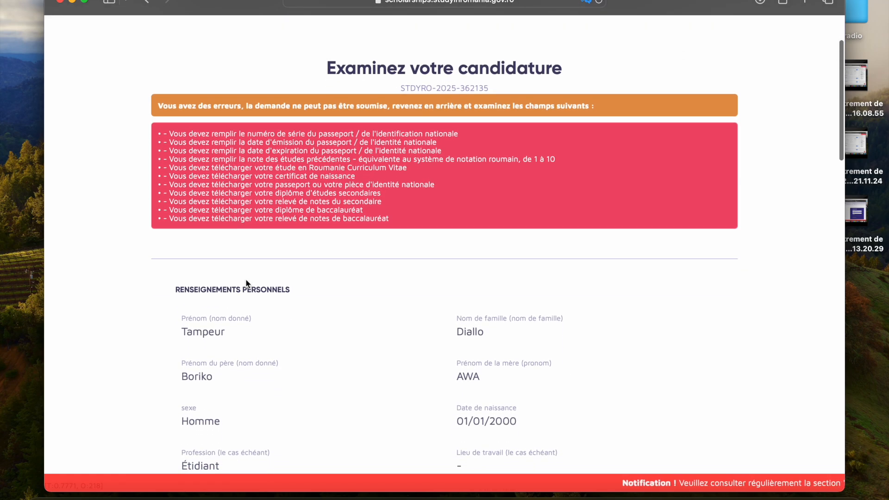
scroll(246, 280, "up", 4)
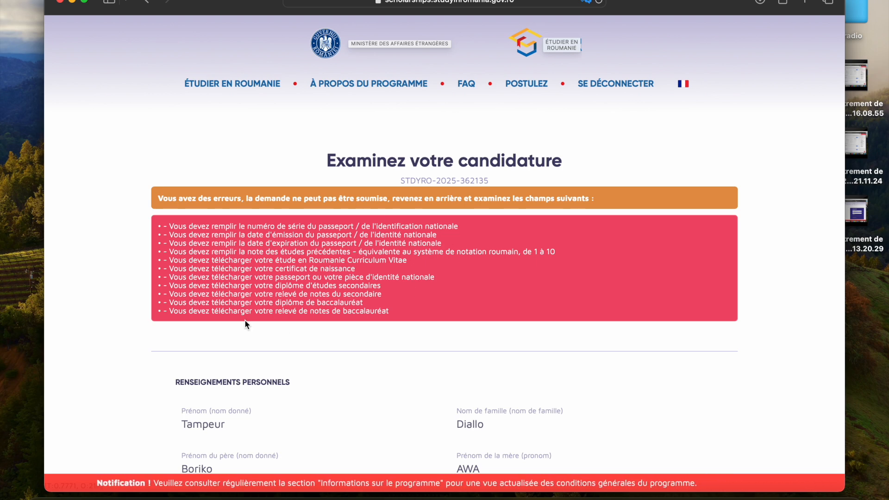
scroll(245, 320, "down", 13)
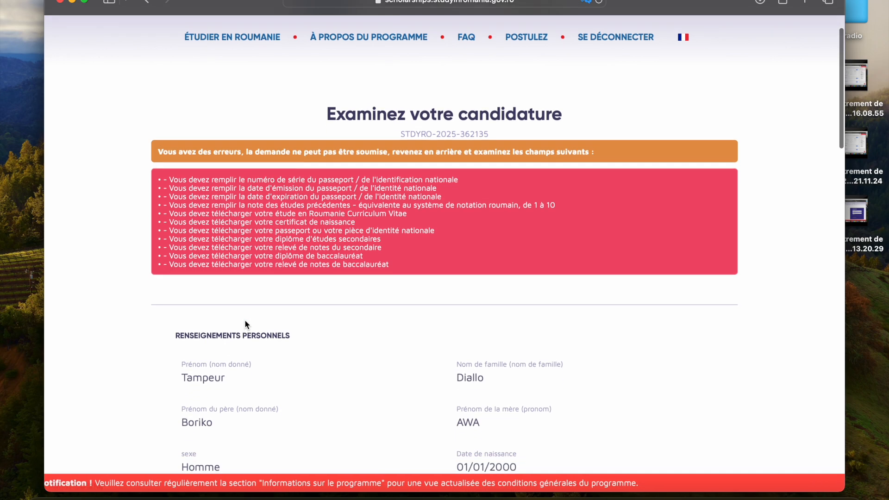
scroll(246, 321, "down", 5)
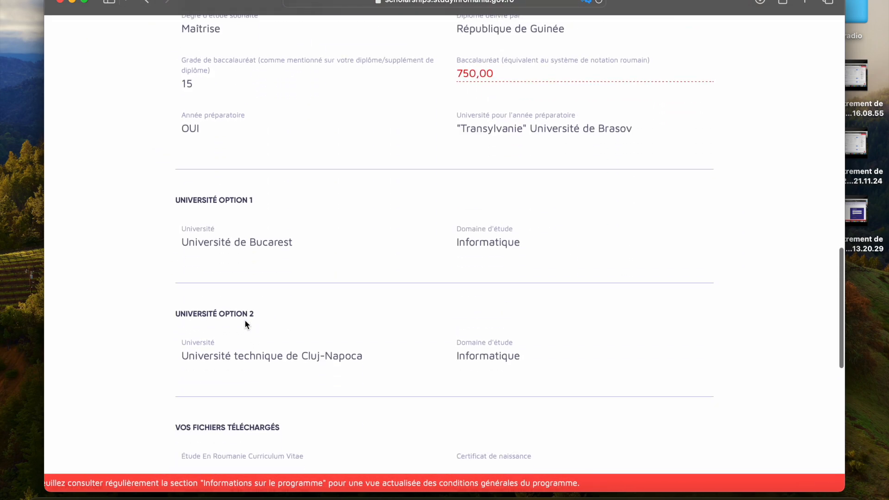
scroll(246, 321, "up", 1)
scroll(245, 320, "down", 1)
scroll(245, 320, "down", 10)
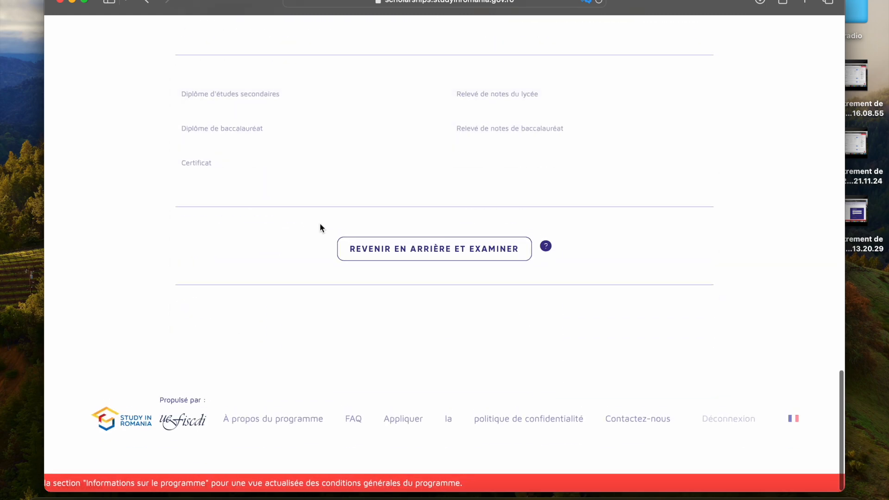
Step: Go back from the application preview to the form and check its personal information stage
left_click(407, 251)
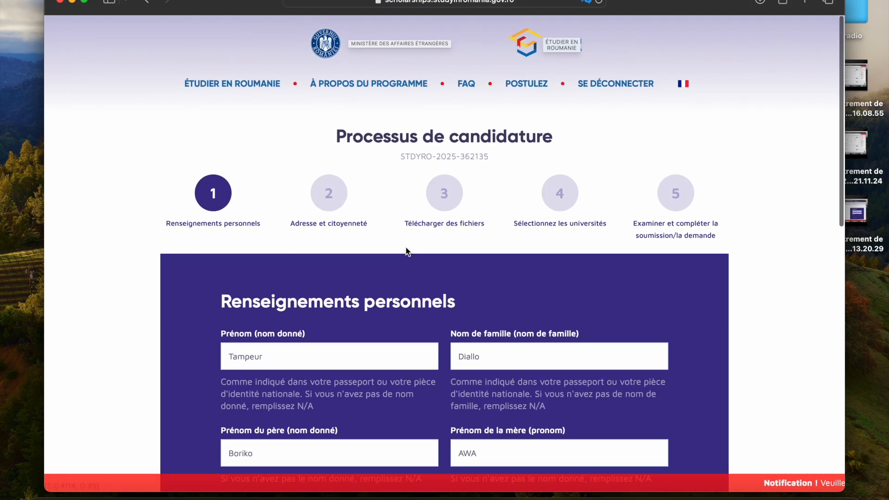
scroll(407, 251, "down", 1)
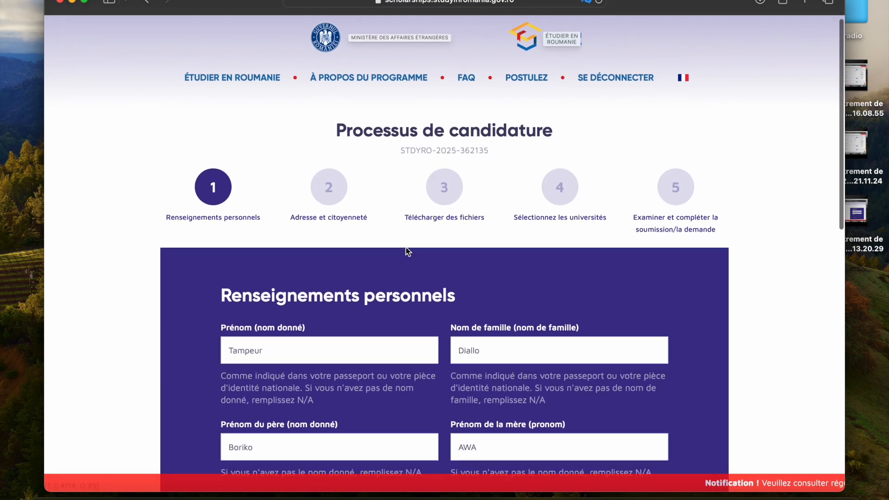
scroll(406, 247, "down", 5)
scroll(406, 247, "up", 6)
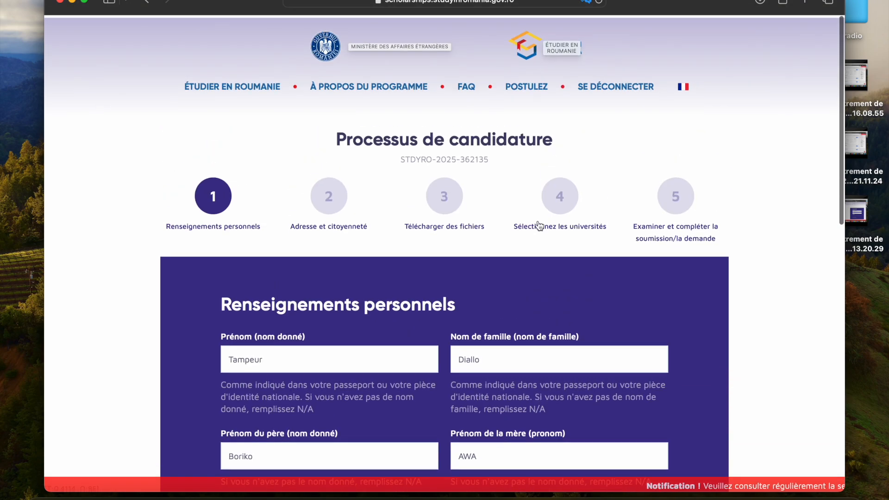
Step: Open stage 5, the review and submission of the application, and examine its error list, personal details and study programme options
left_click(674, 202)
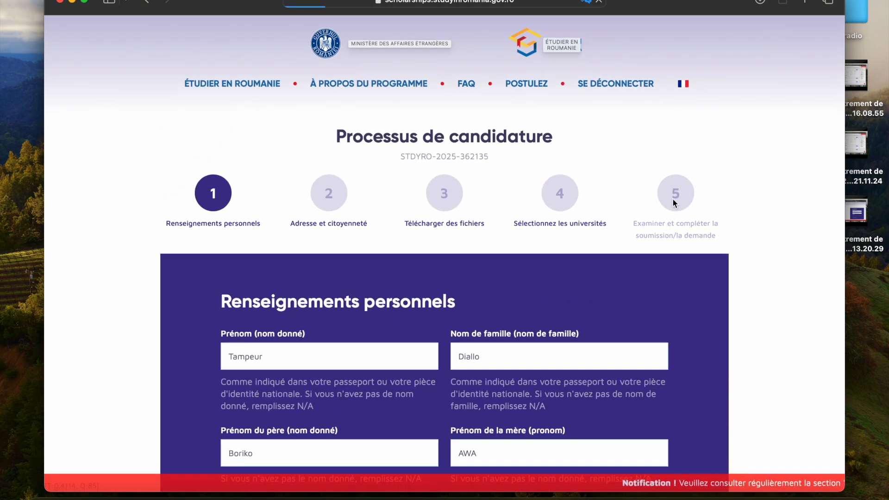
scroll(670, 201, "down", 2)
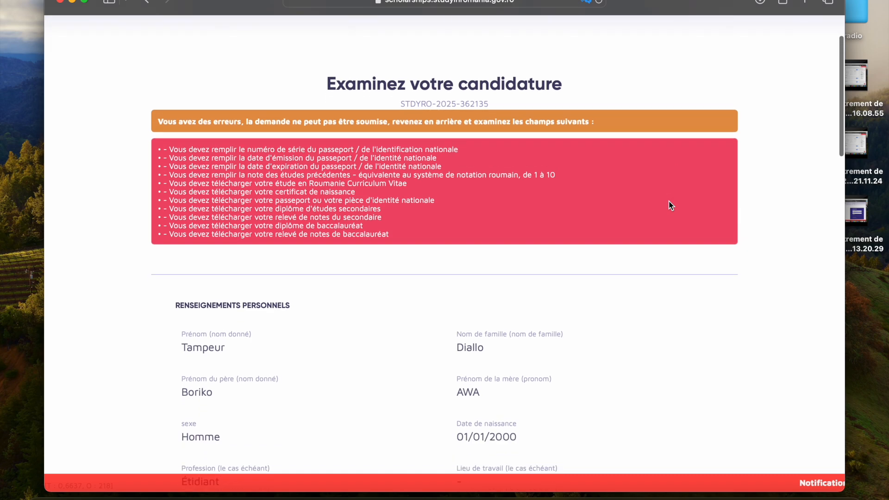
scroll(671, 205, "down", 12)
scroll(669, 204, "down", 10)
scroll(670, 205, "down", 2)
scroll(670, 206, "up", 6)
scroll(669, 203, "up", 9)
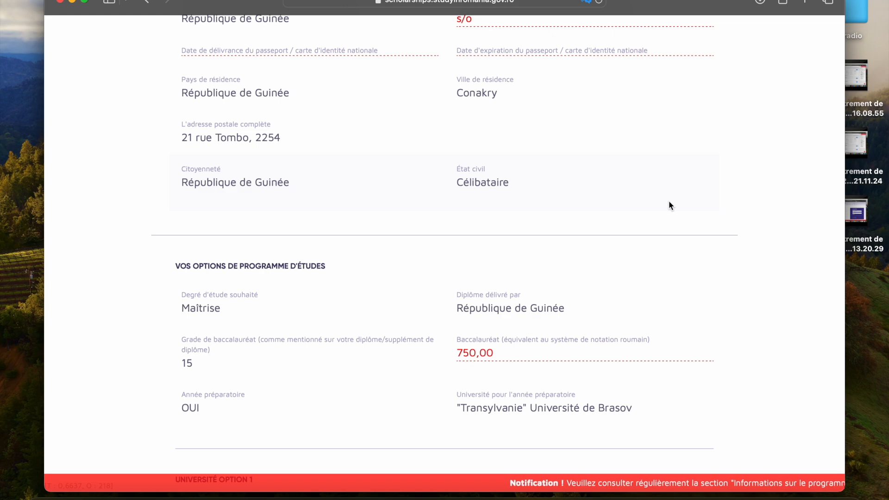
scroll(669, 202, "up", 8)
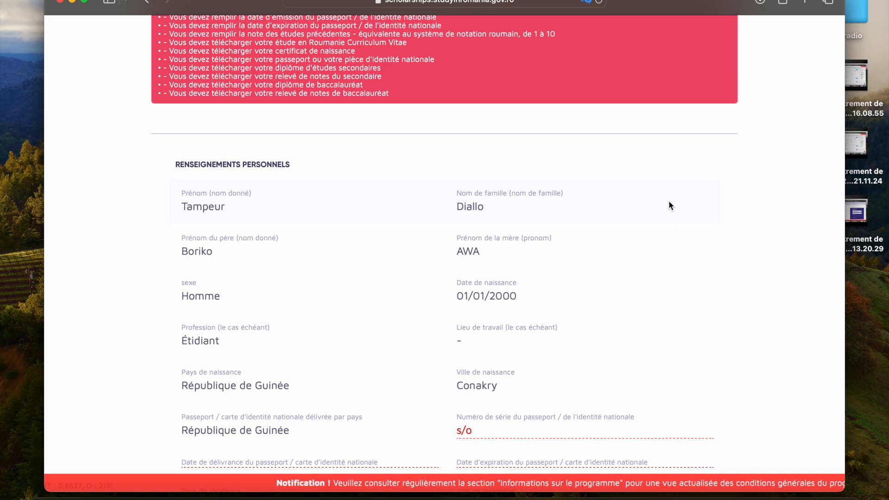
scroll(666, 250, "up", 5)
scroll(666, 250, "down", 1)
scroll(666, 250, "up", 1)
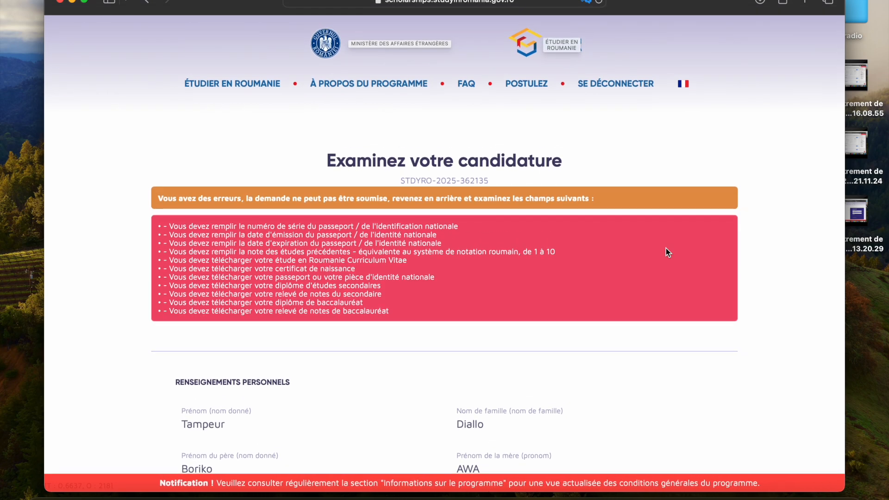